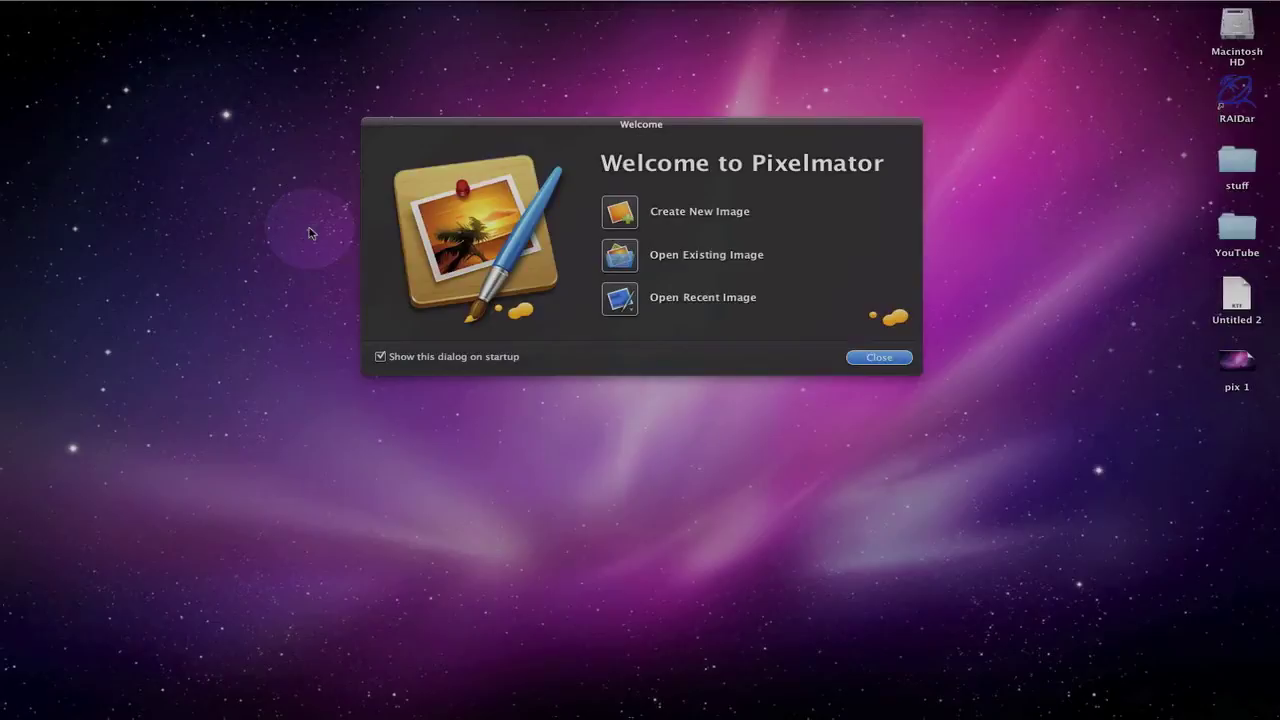
# - Open the YouTube Header image and move its window to the top of the screen
pyautogui.click(708, 258)
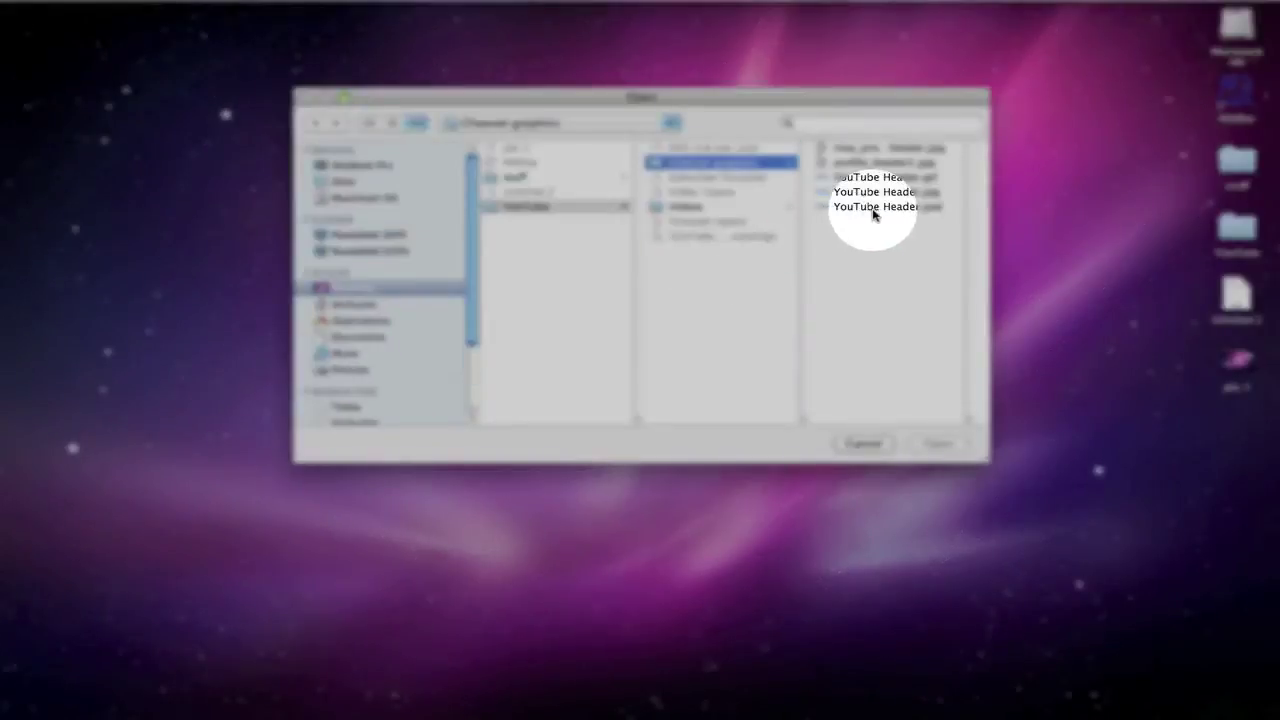
pyautogui.doubleClick(873, 207)
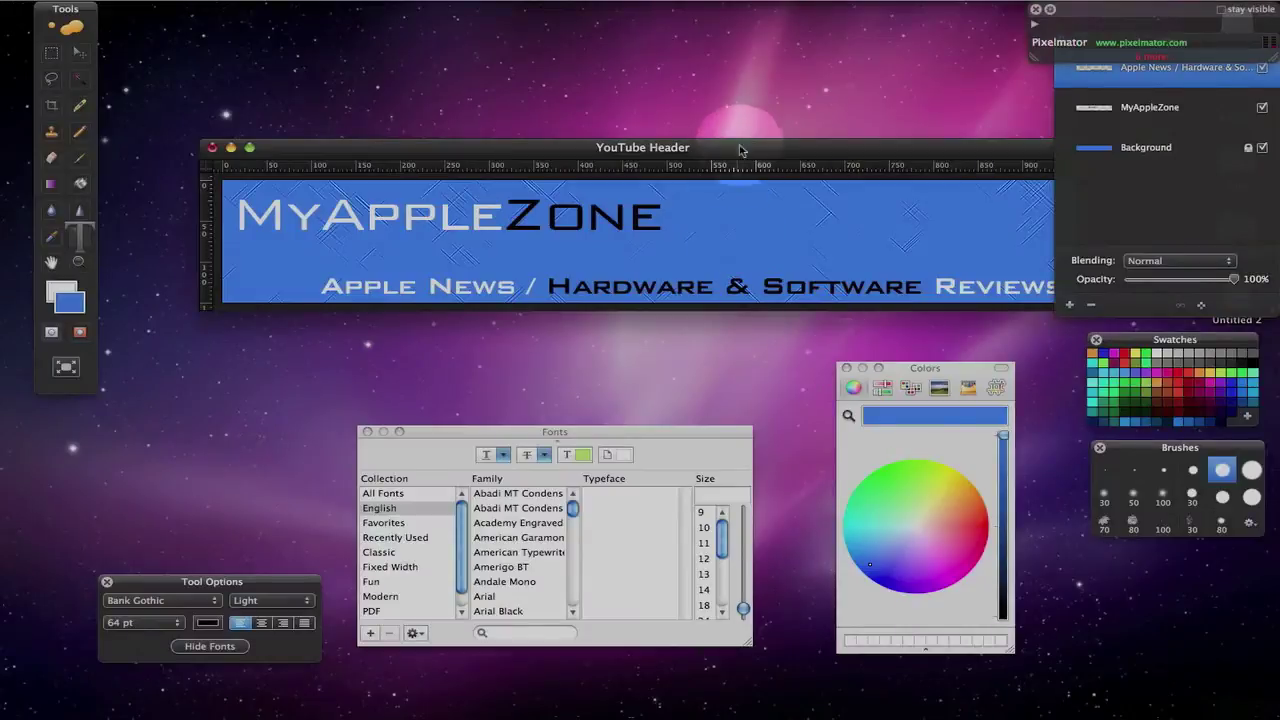
pyautogui.moveTo(740, 149); pyautogui.dragTo(677, 17)
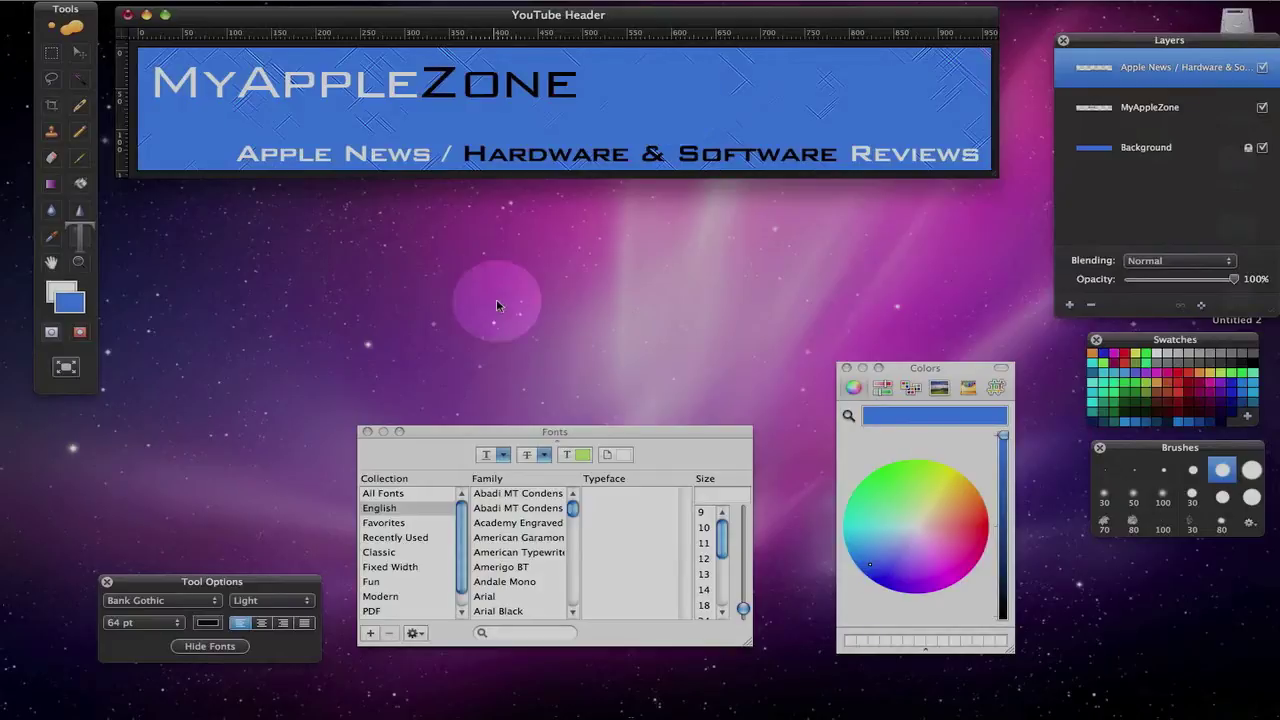
pyautogui.click(148, 1)
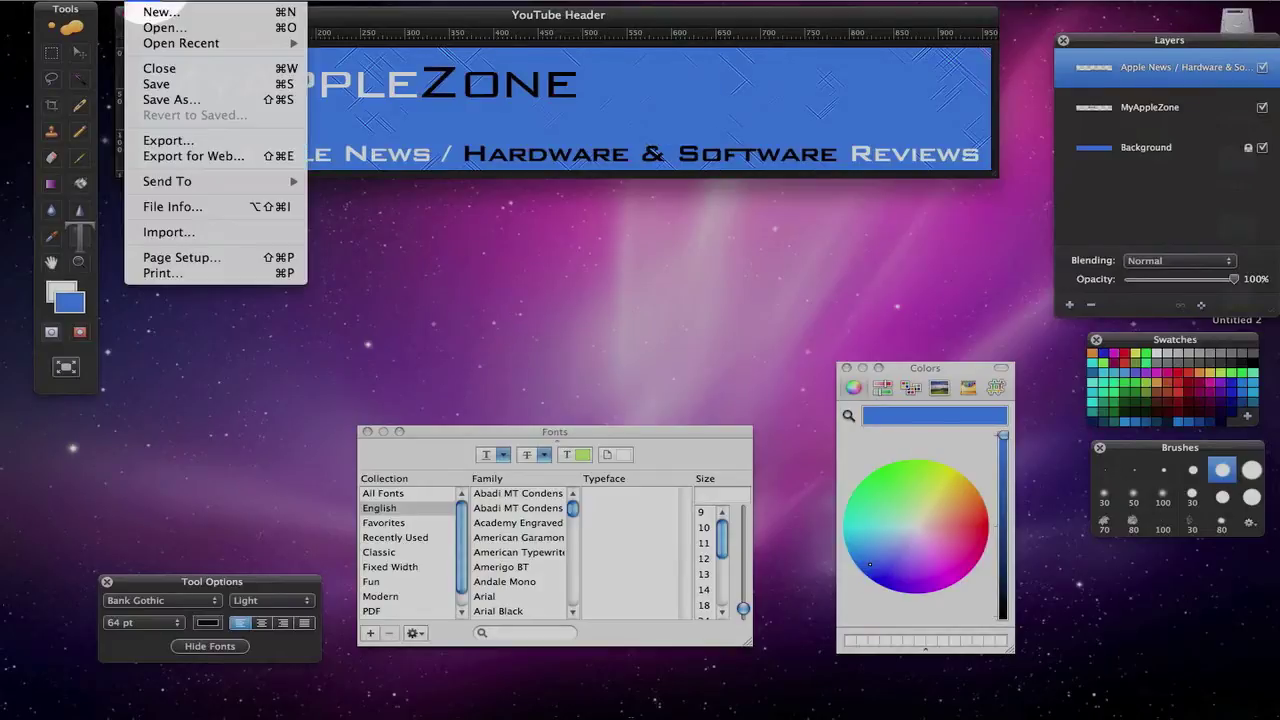
# - Create a new 140-pixel-high Untitled 2 canvas placed below the header window
pyautogui.click(148, 12)
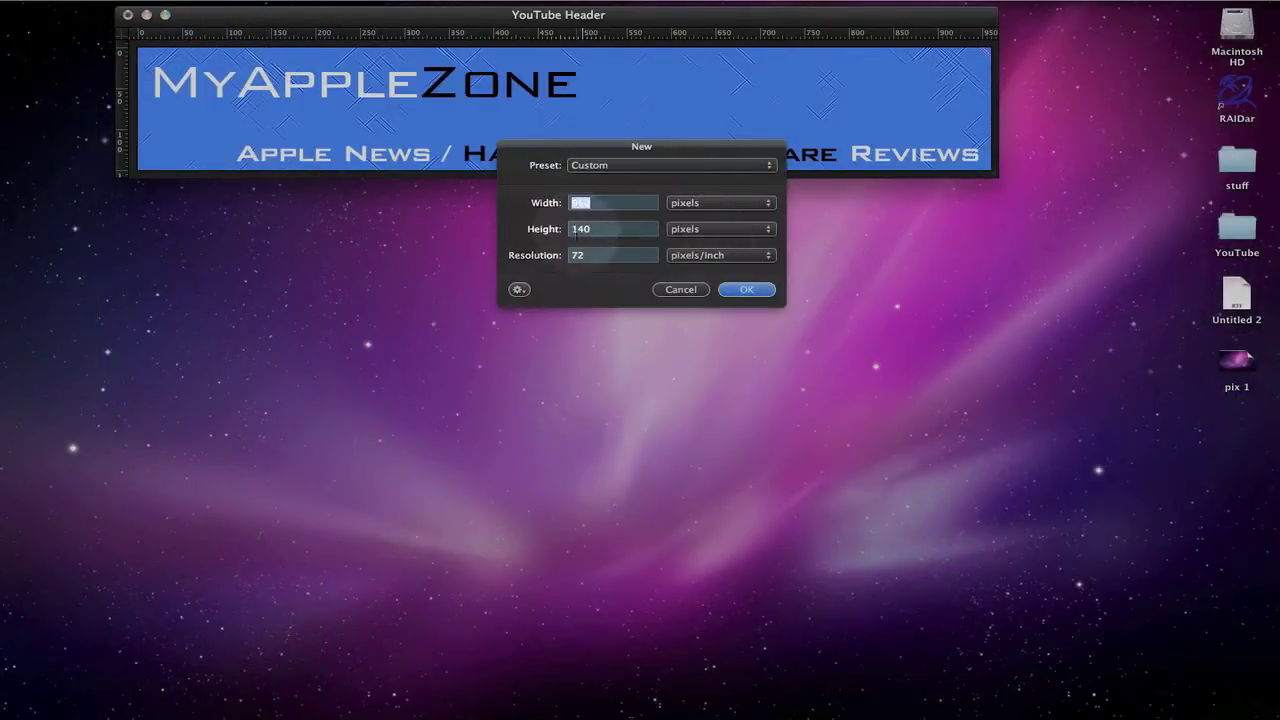
pyautogui.click(765, 293)
pyautogui.moveTo(737, 172); pyautogui.dragTo(638, 209)
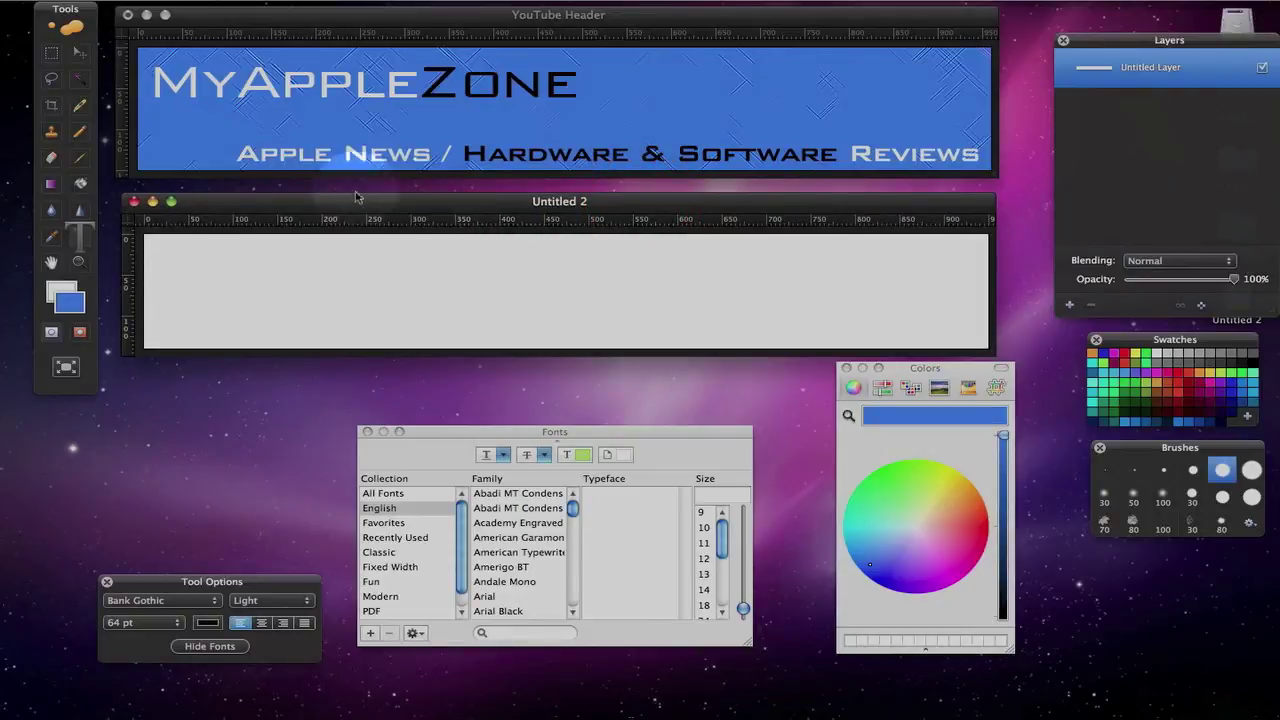
# - Sample the header banner's blue and fill the Untitled 2 canvas with it
pyautogui.click(55, 236)
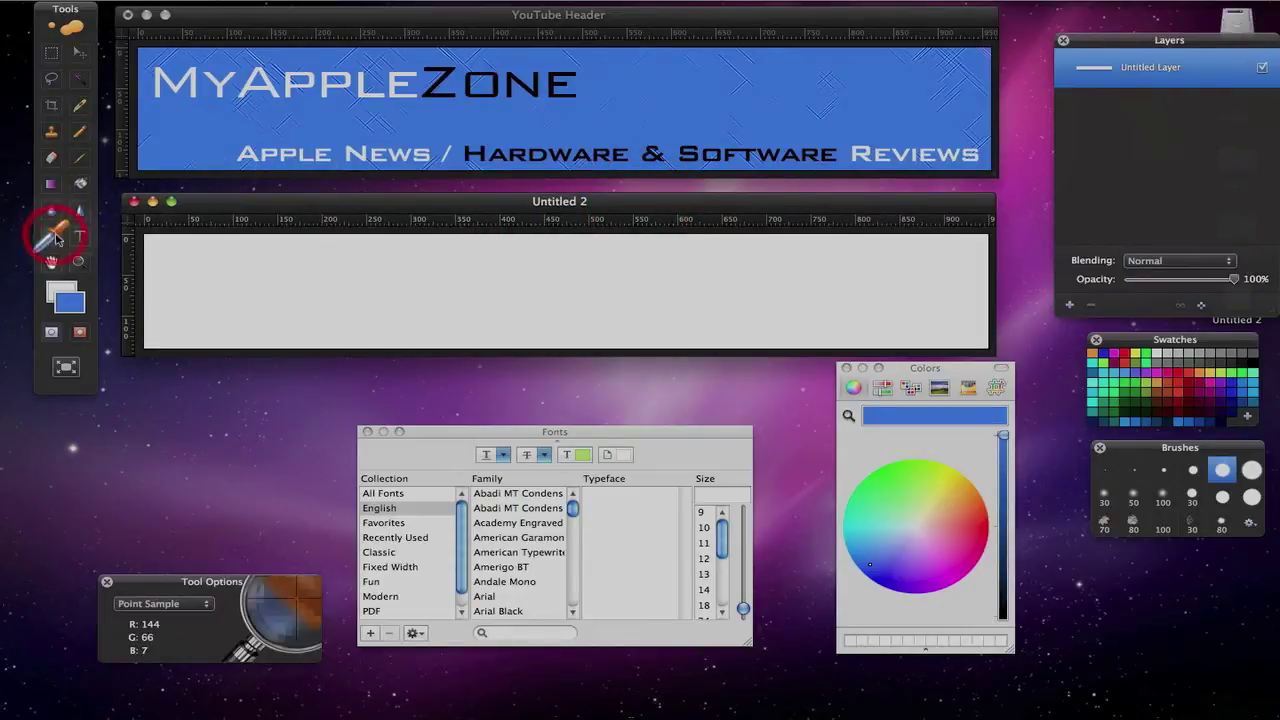
pyautogui.click(680, 86)
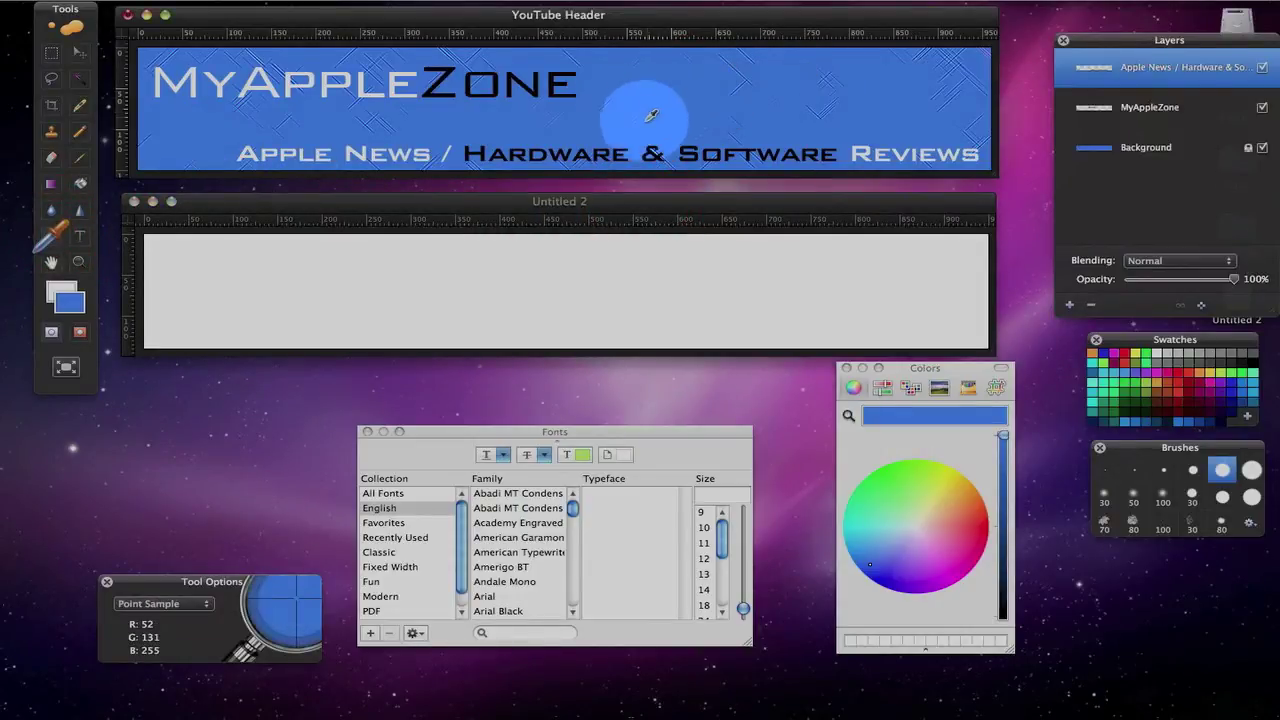
pyautogui.click(80, 183)
pyautogui.click(217, 262)
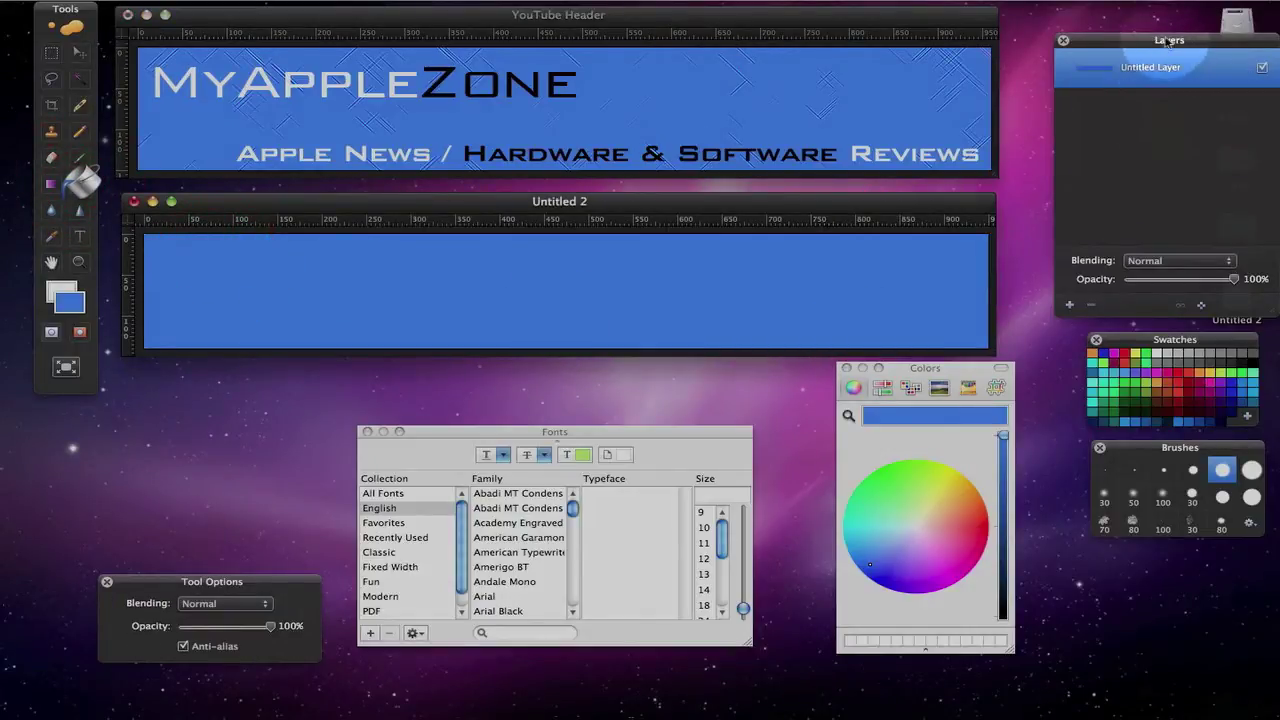
pyautogui.moveTo(1168, 41)
pyautogui.mouseDown()
pyautogui.moveTo(1140, 31)
pyautogui.moveTo(1157, 32)
pyautogui.mouseUp()
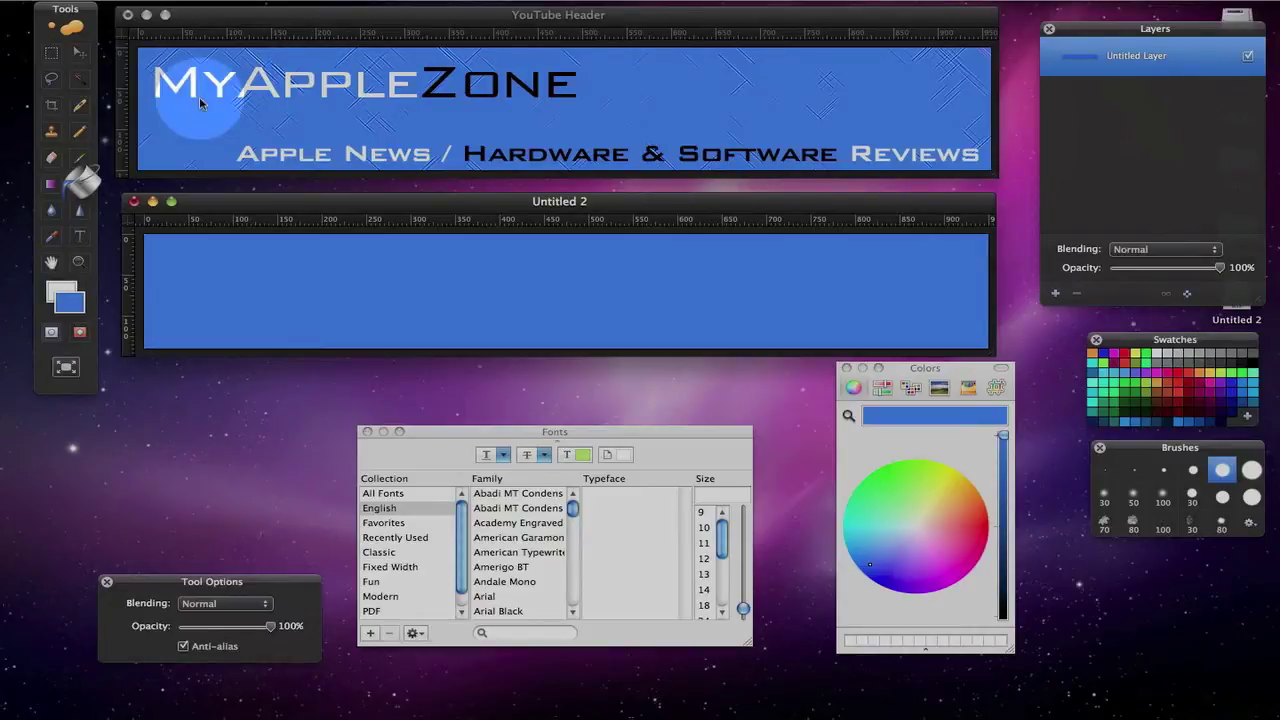
pyautogui.click(79, 236)
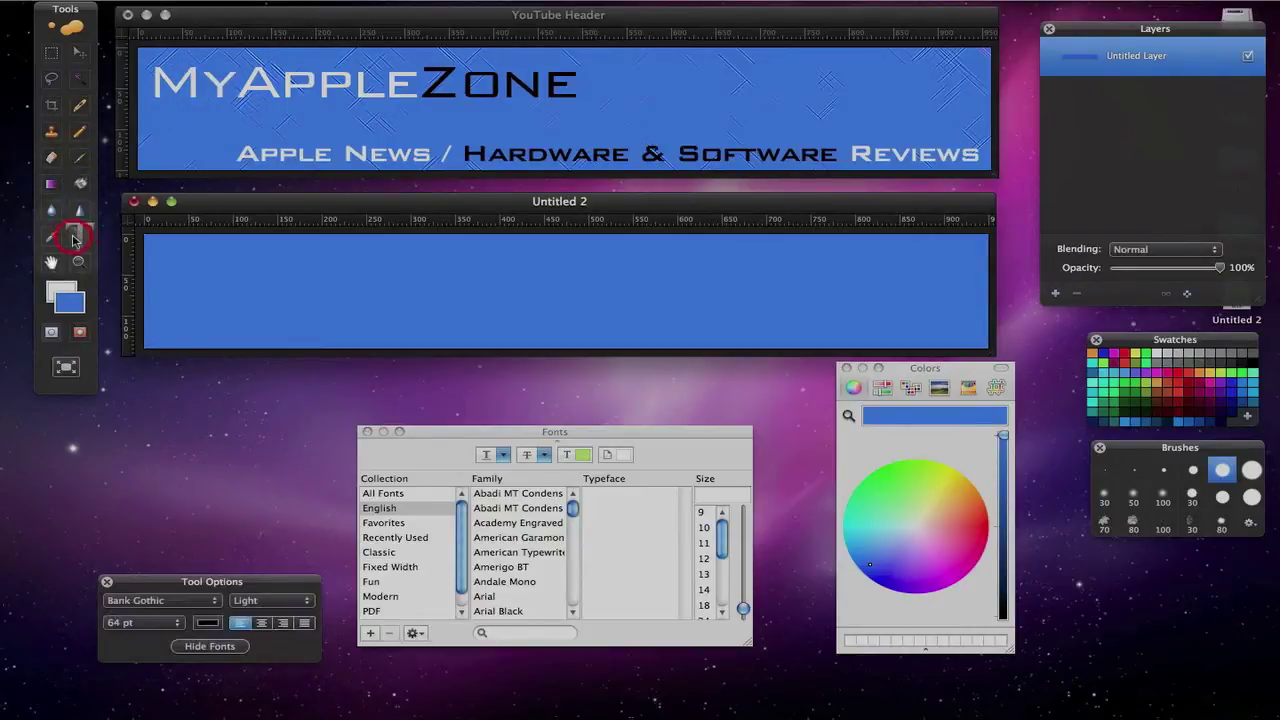
# - Type MyAppleZone on the canvas in Bank Gothic Light 64 pt, briefly trying Medium weight
pyautogui.click(187, 263)
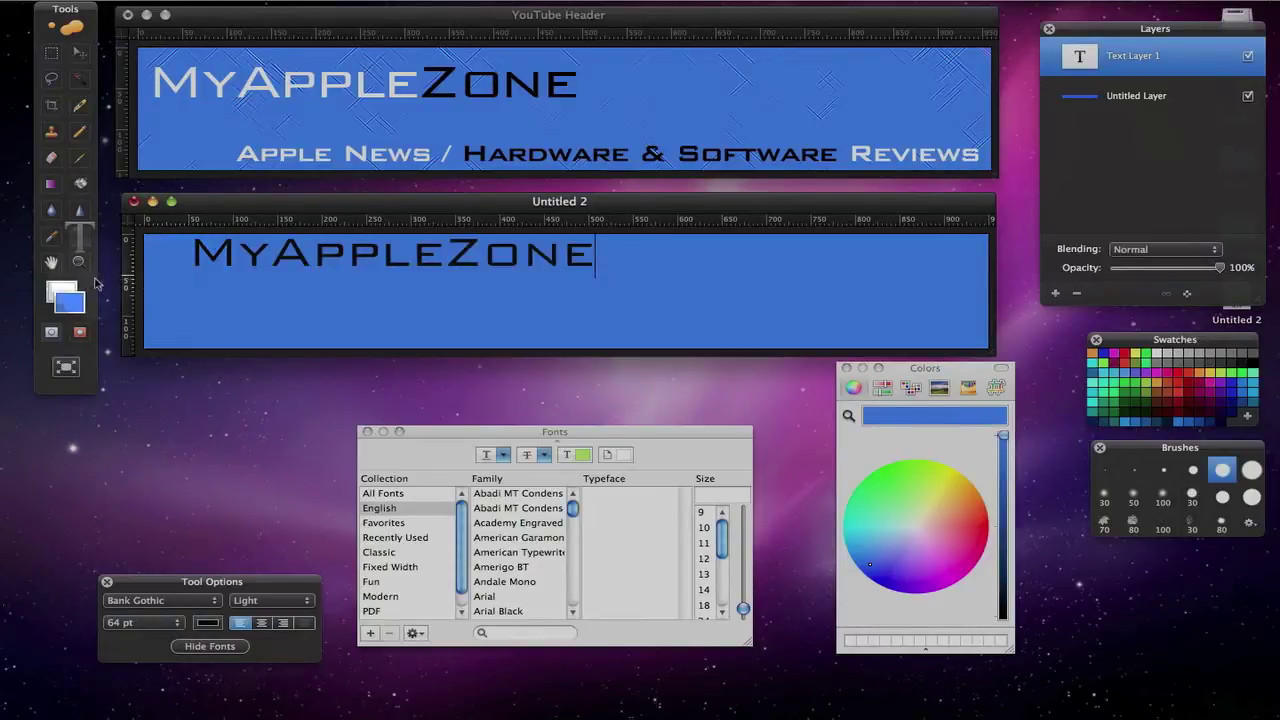
pyautogui.doubleClick(247, 252)
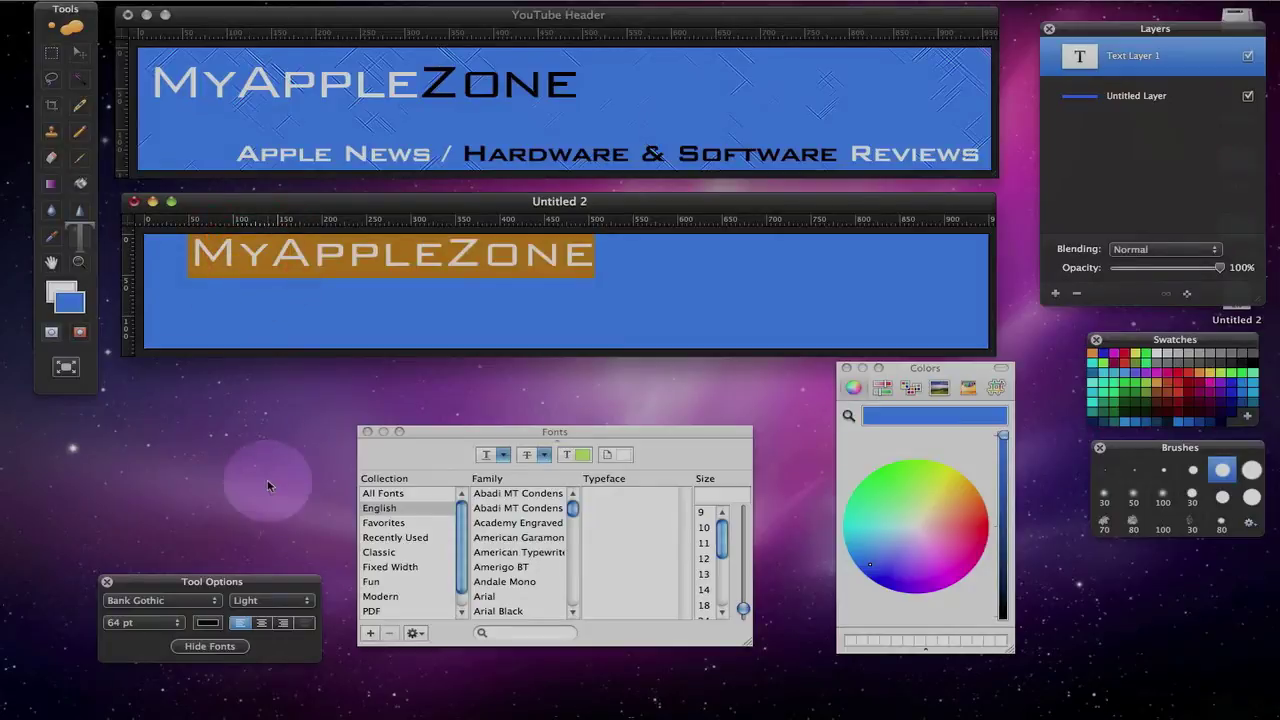
pyautogui.click(272, 599)
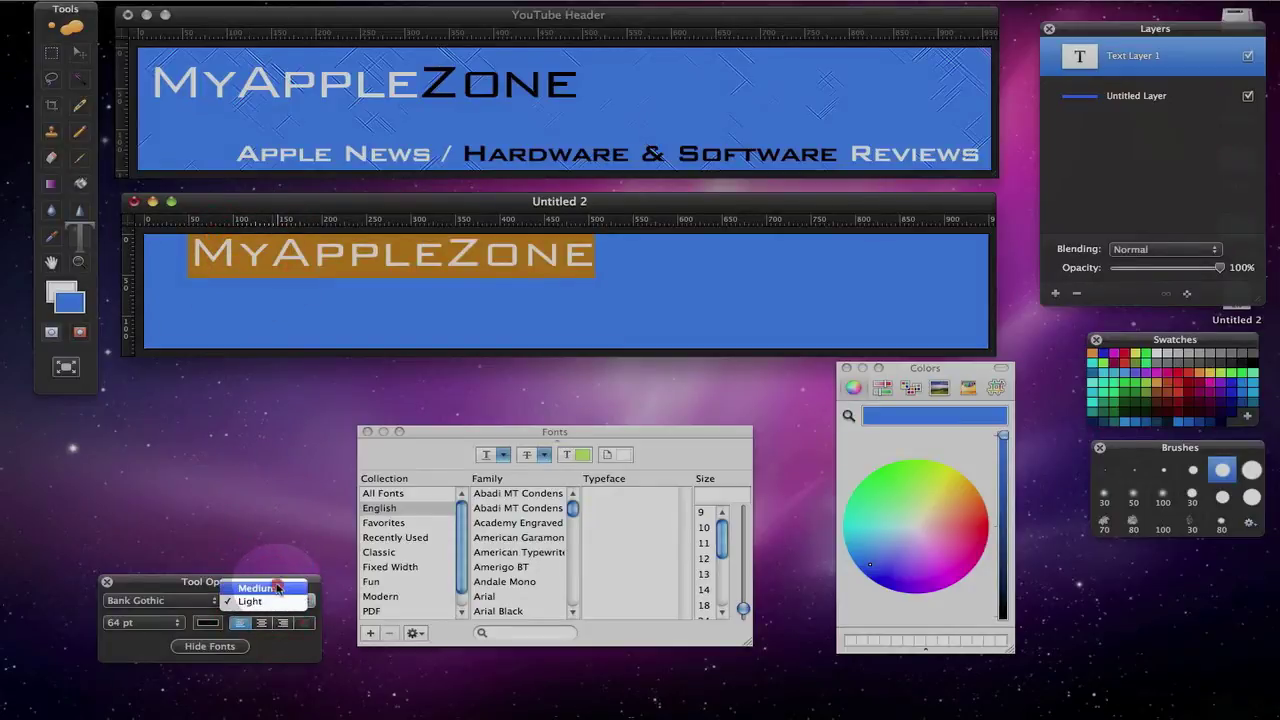
pyautogui.click(270, 588)
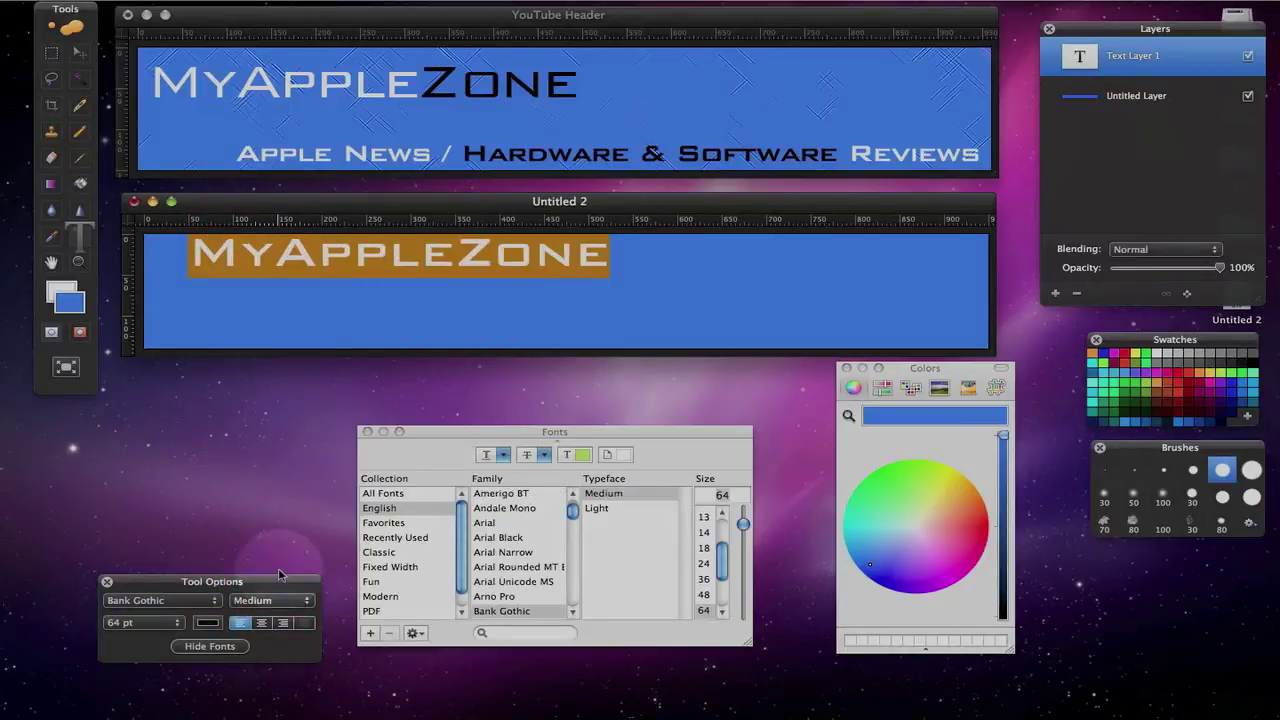
pyautogui.click(272, 600)
pyautogui.click(282, 615)
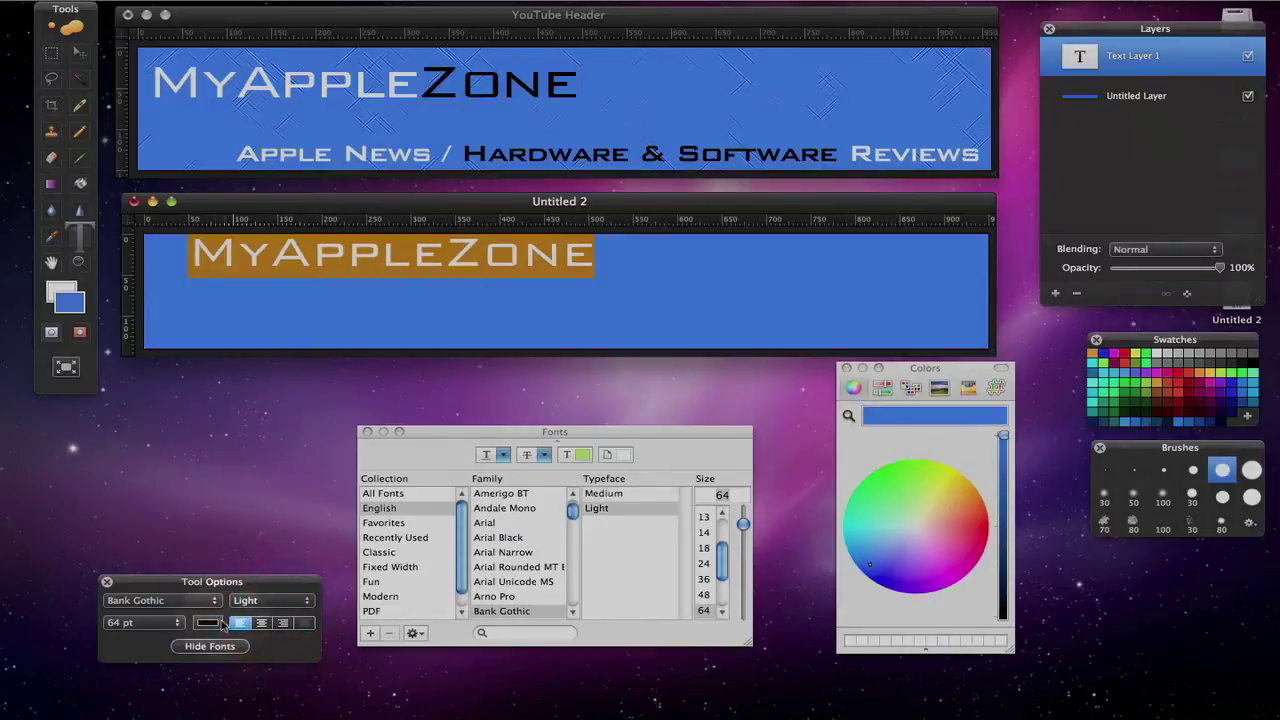
pyautogui.click(143, 622)
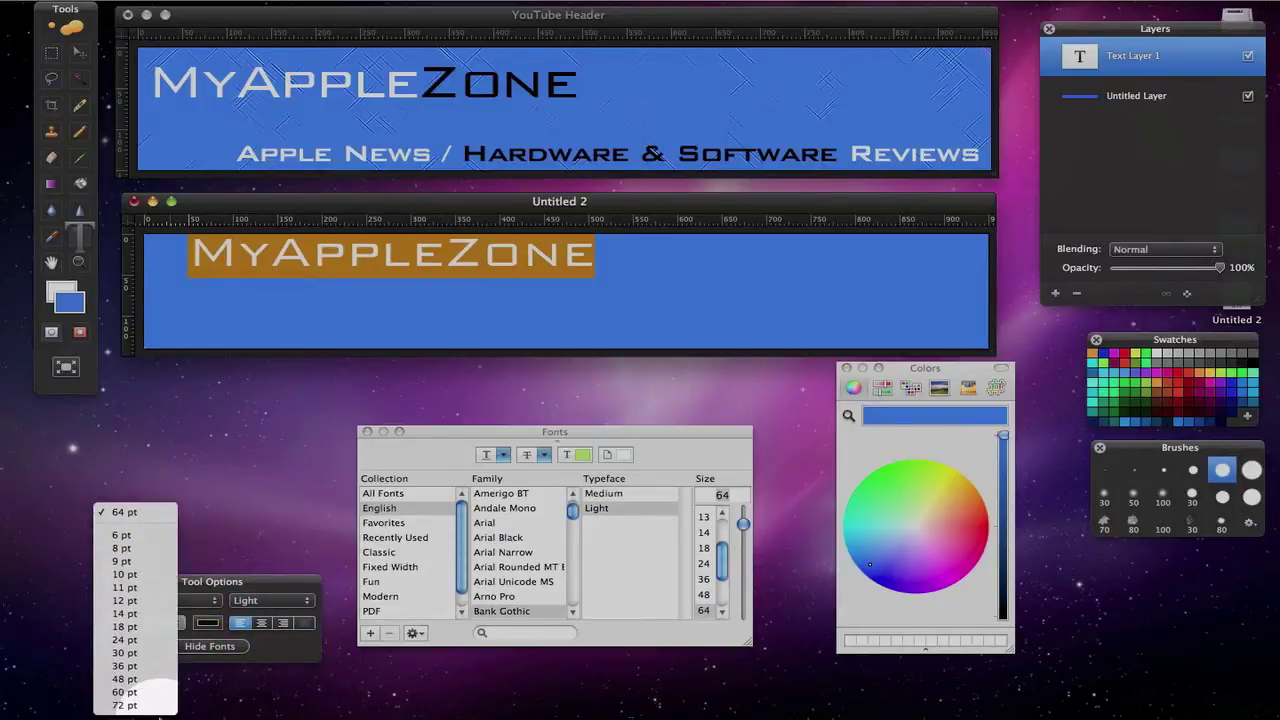
pyautogui.click(224, 486)
pyautogui.click(229, 325)
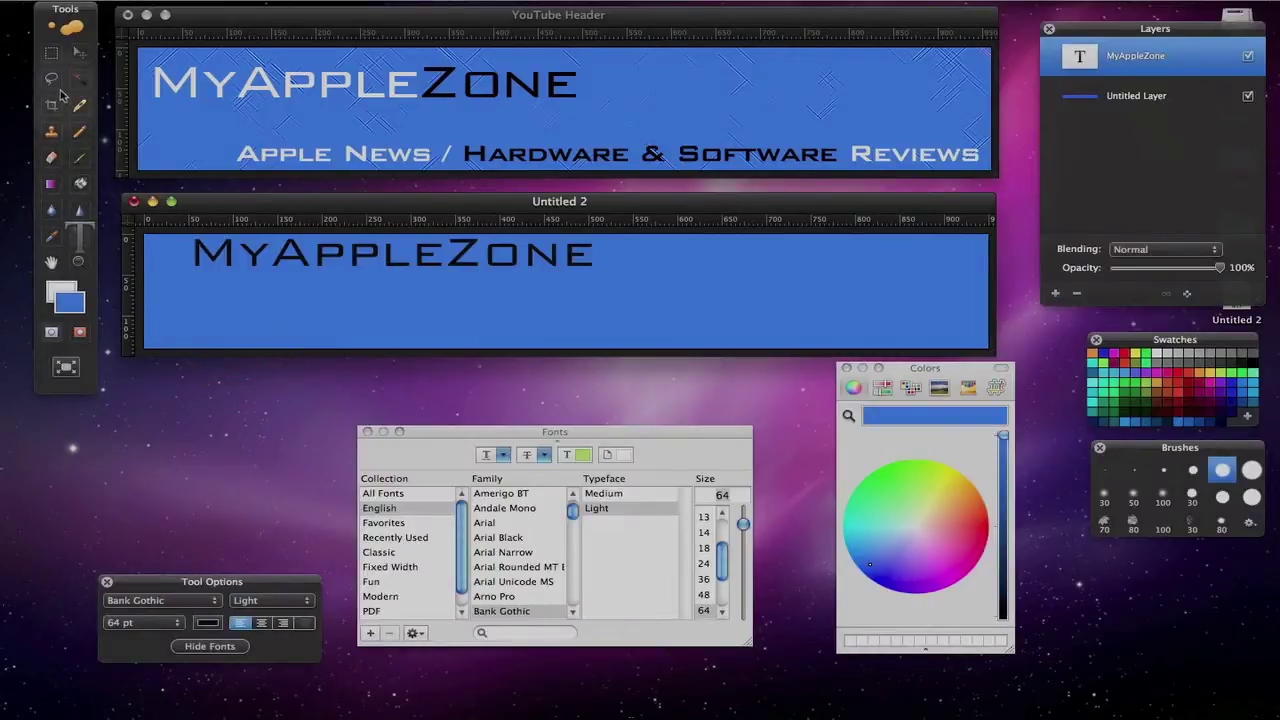
# - Move the MyAppleZone text further left on the blue canvas
pyautogui.click(80, 52)
pyautogui.moveTo(231, 257); pyautogui.dragTo(205, 262)
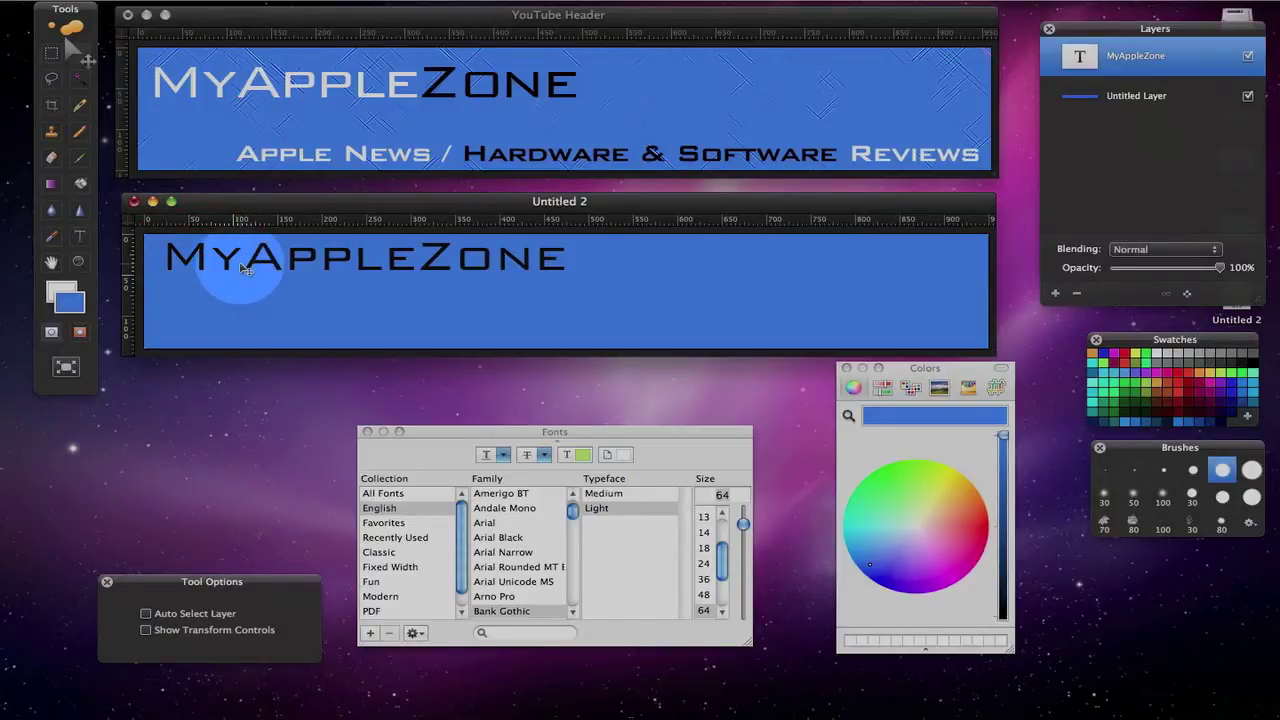
pyautogui.click(246, 259)
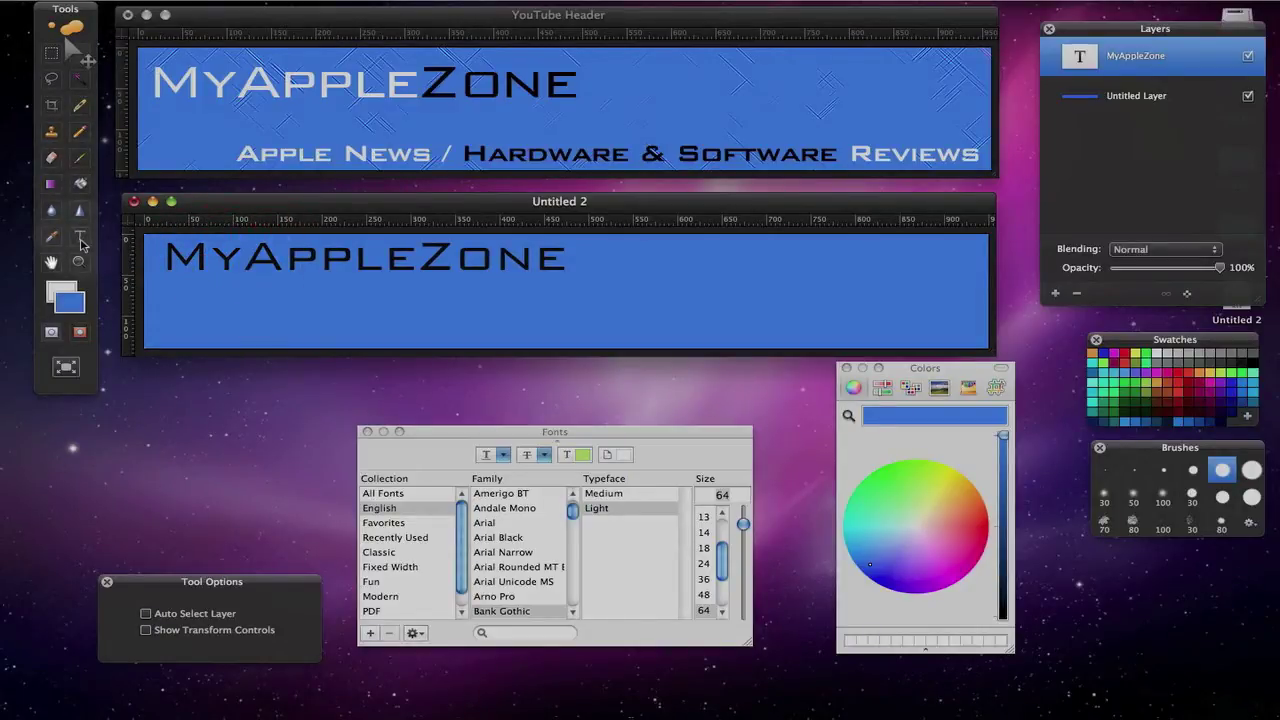
# - Select the MyAppleZone text and change its colour to white
pyautogui.click(80, 237)
pyautogui.click(322, 260)
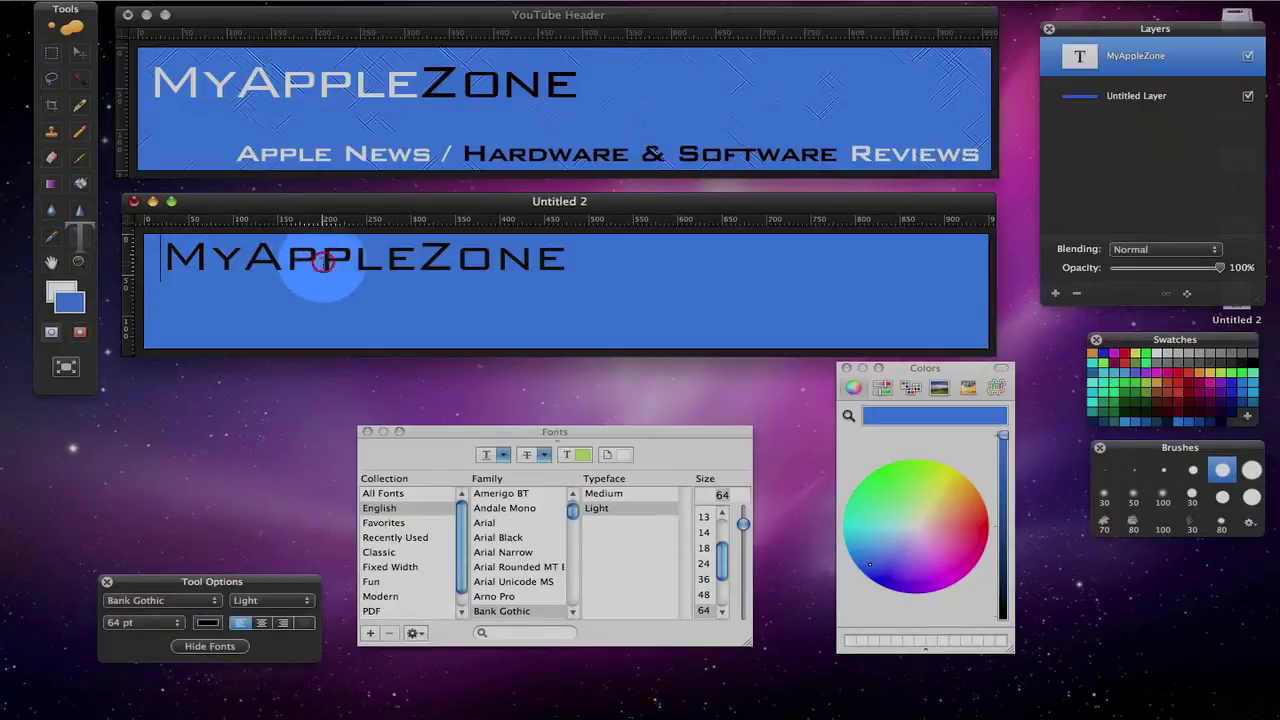
pyautogui.click(162, 258)
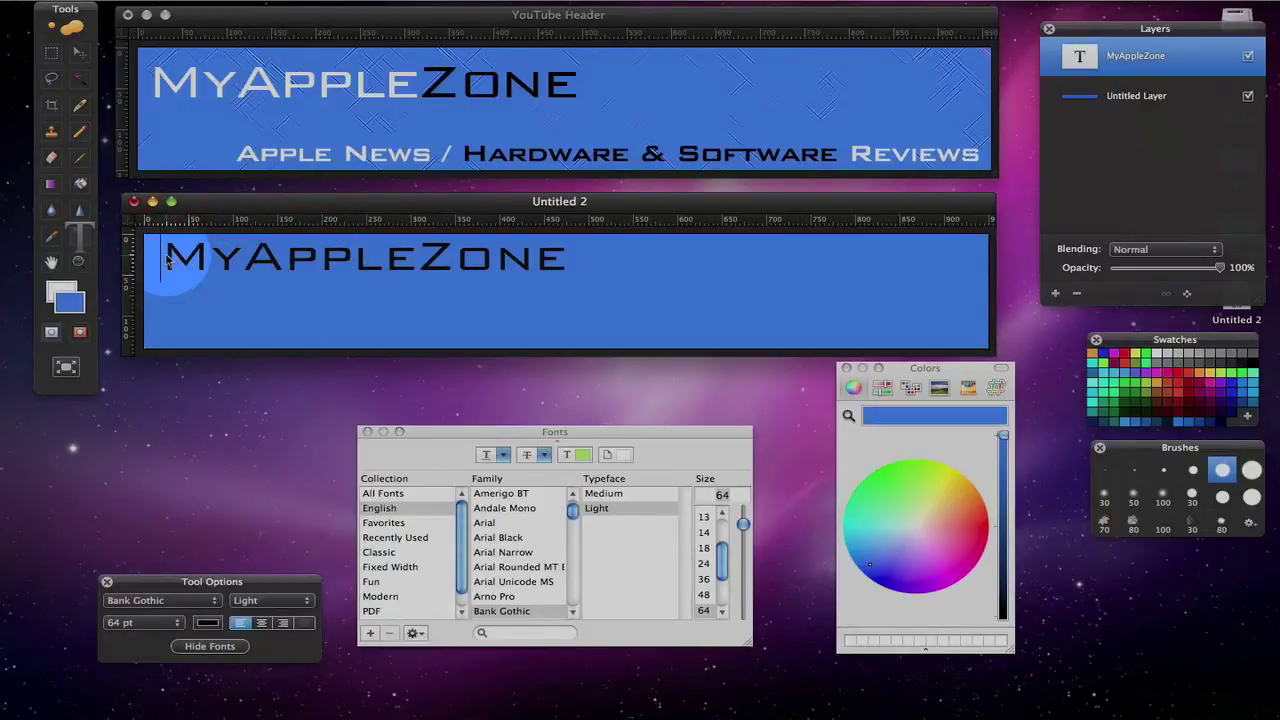
pyautogui.moveTo(167, 259); pyautogui.dragTo(415, 260)
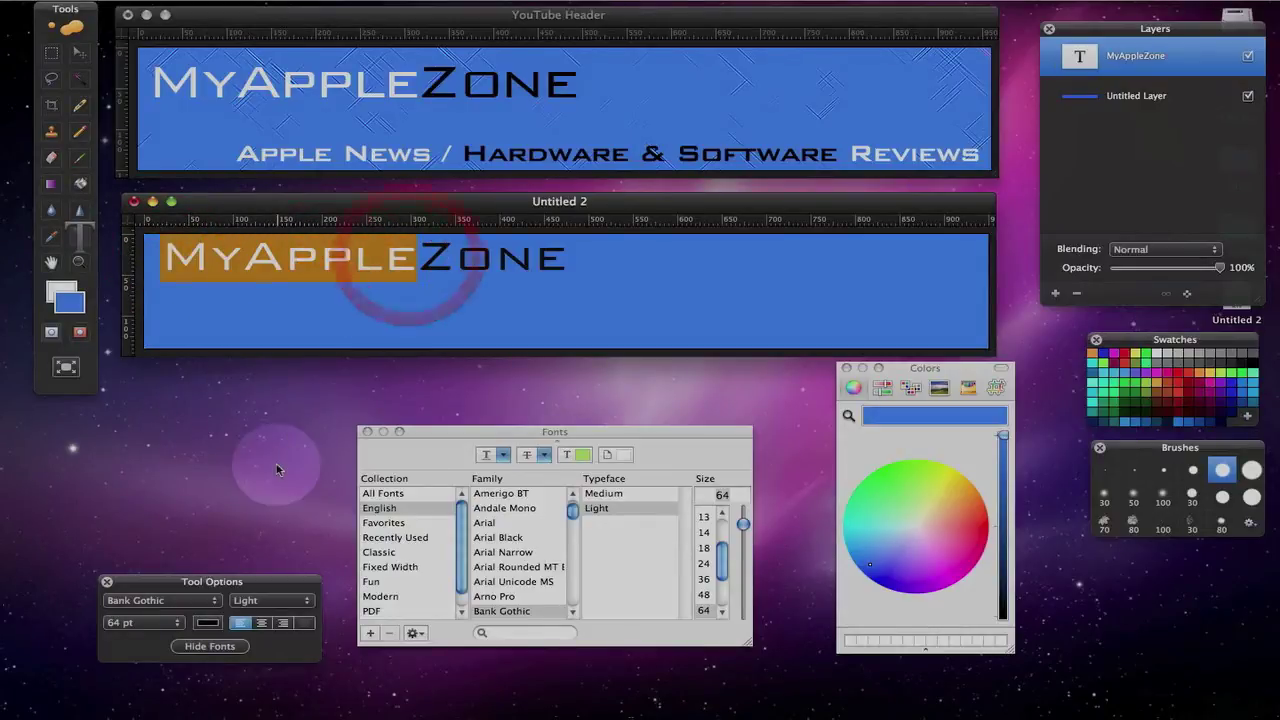
pyautogui.click(207, 622)
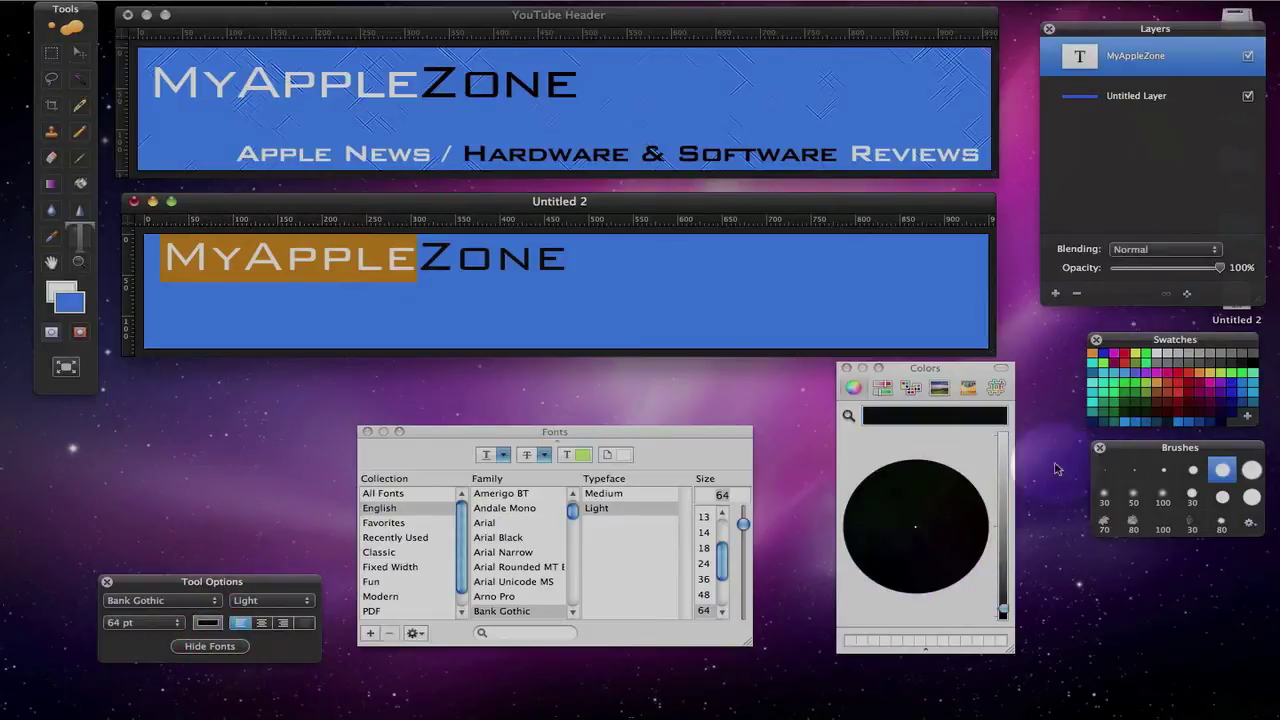
pyautogui.click(1002, 436)
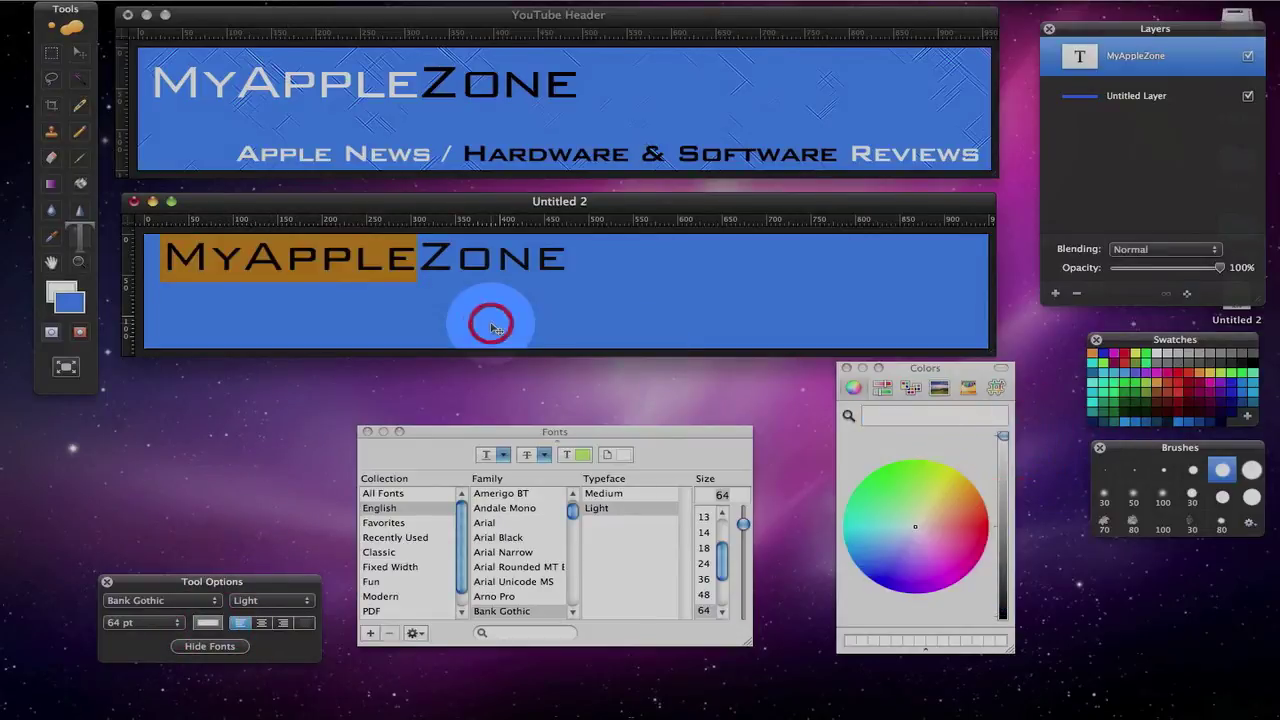
pyautogui.click(552, 258)
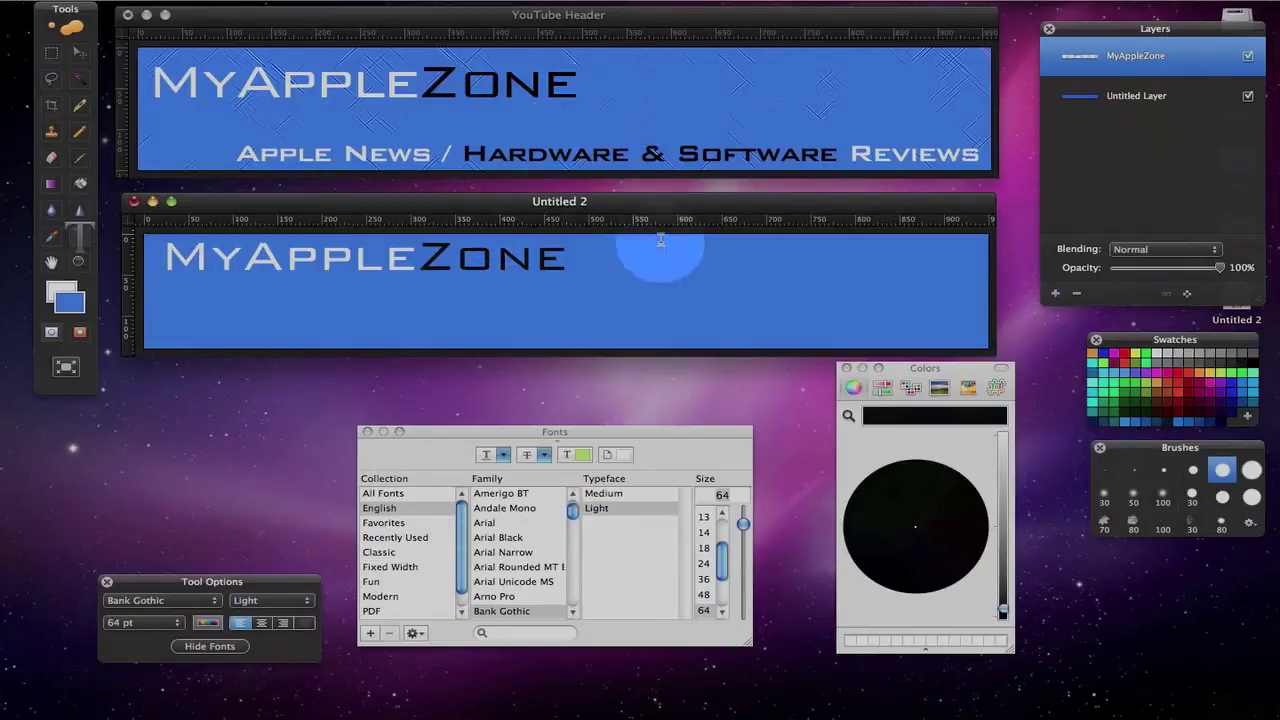
pyautogui.click(1145, 98)
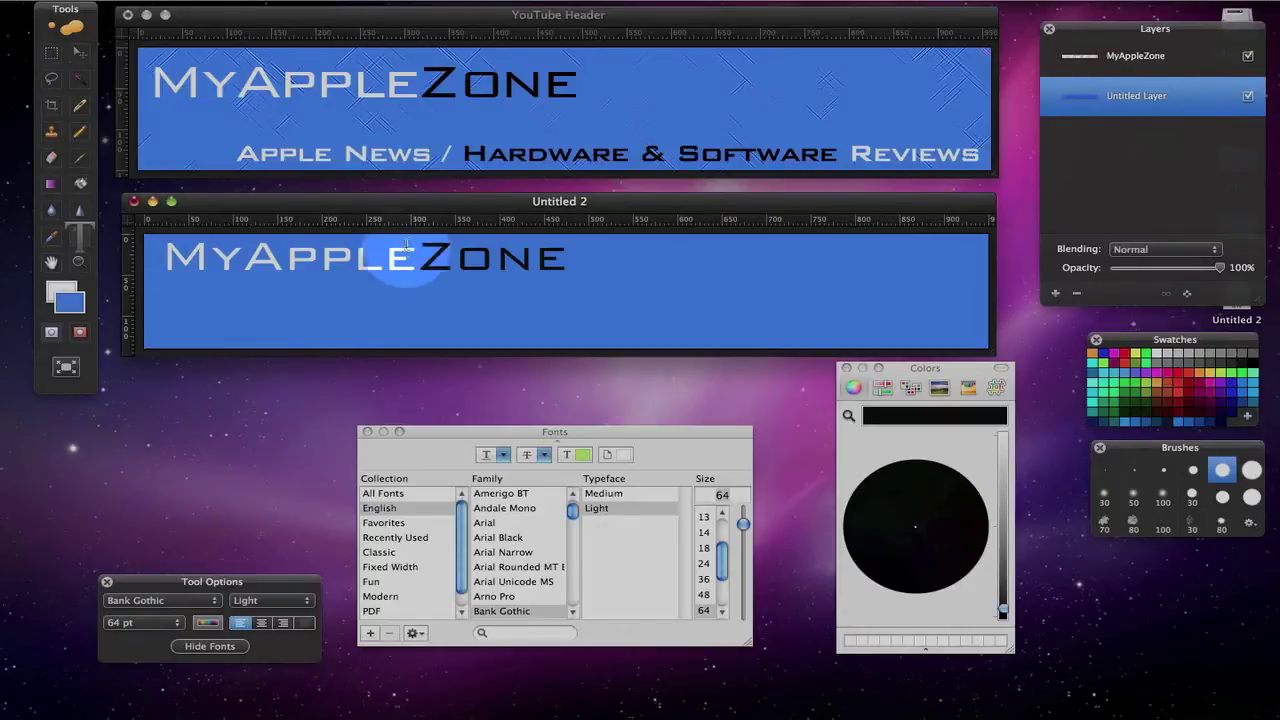
pyautogui.click(420, 2)
pyautogui.moveTo(388, 2)
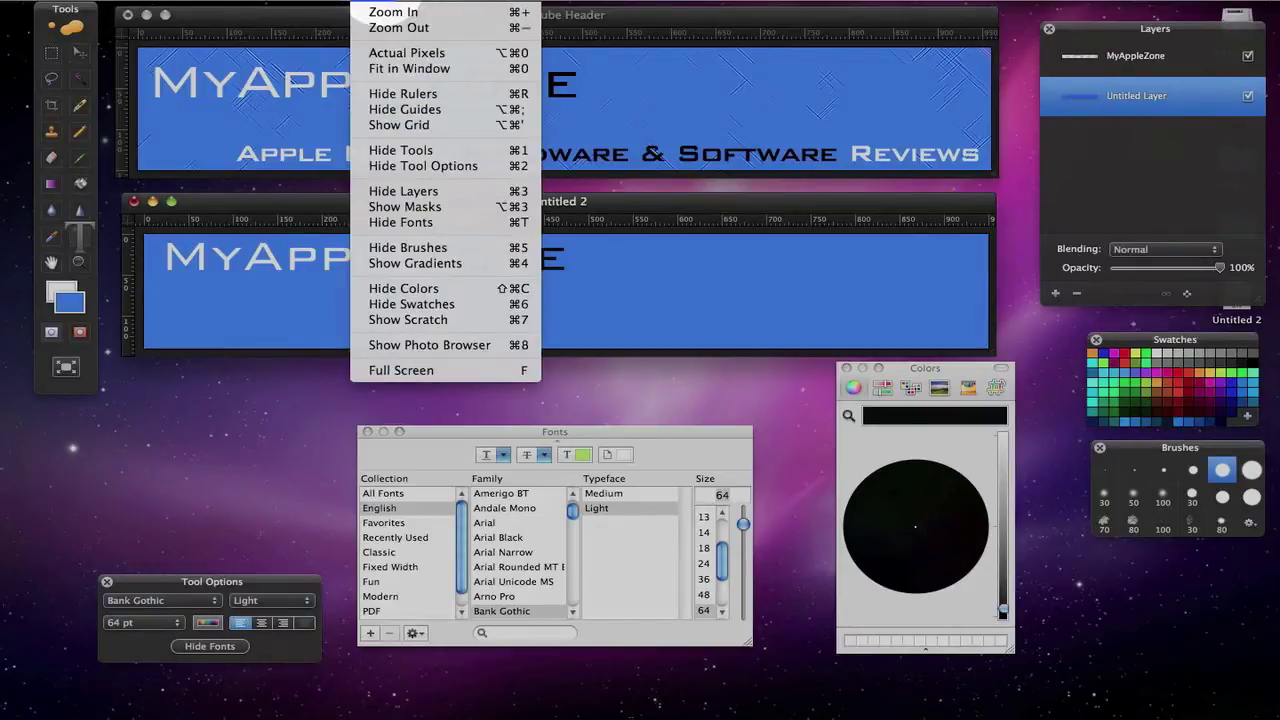
pyautogui.click(330, 2)
pyautogui.click(366, 3)
pyautogui.click(328, 2)
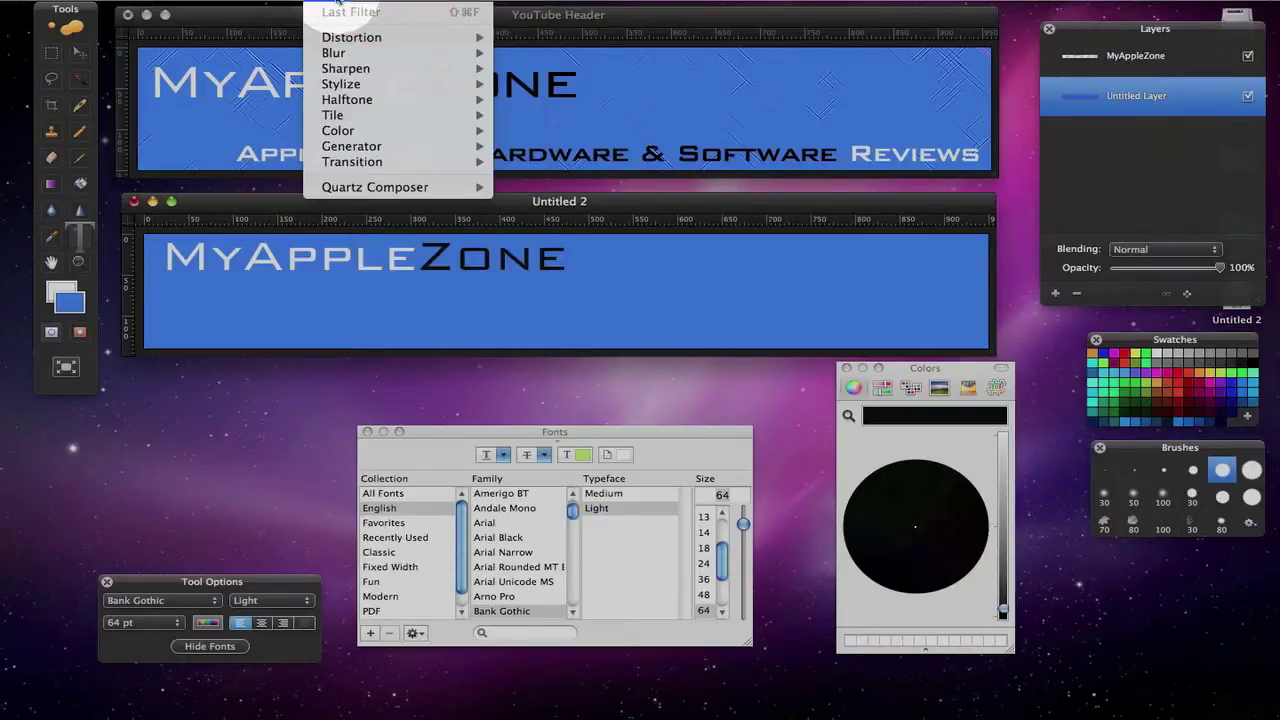
pyautogui.moveTo(349, 45)
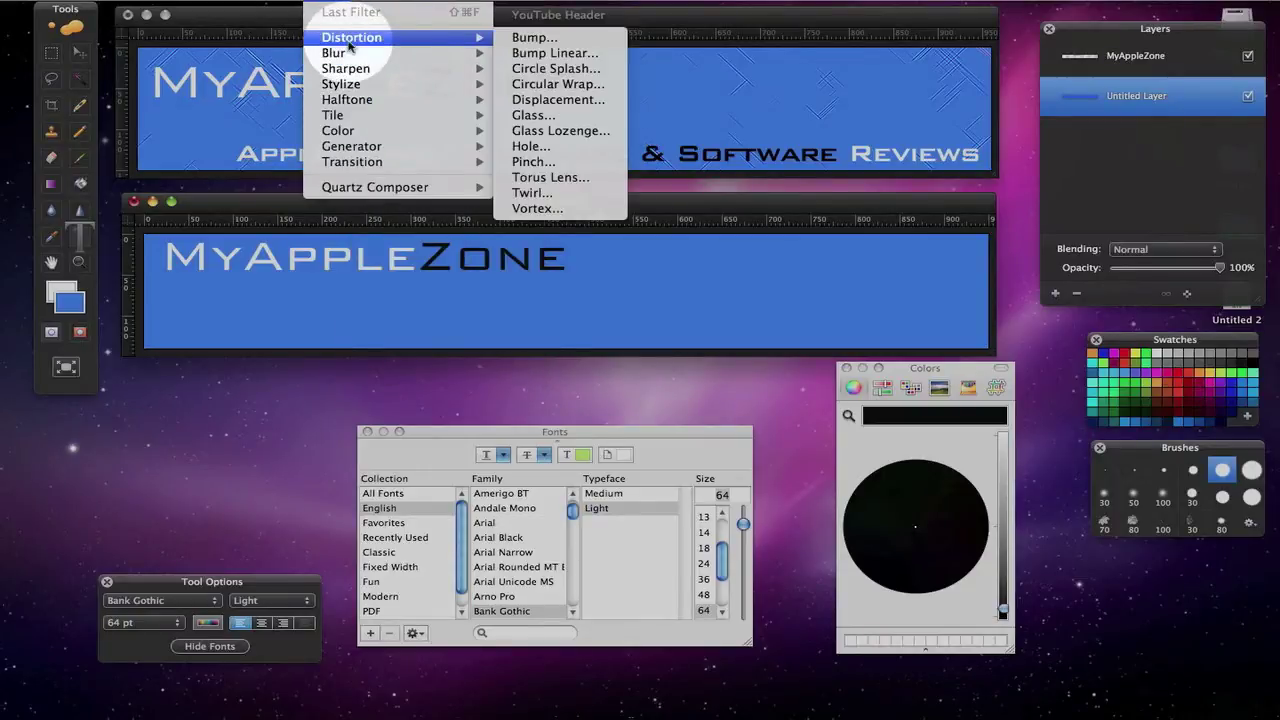
pyautogui.click(530, 115)
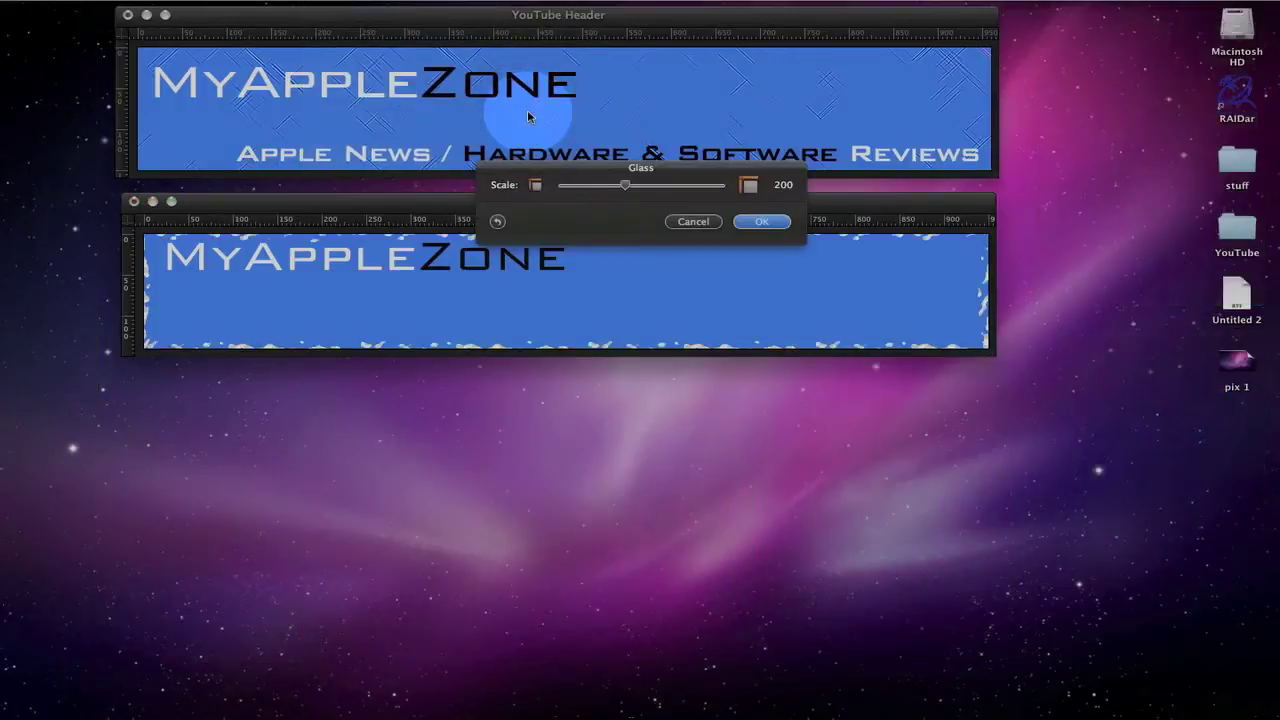
pyautogui.click(626, 186)
pyautogui.moveTo(627, 187); pyautogui.dragTo(591, 189)
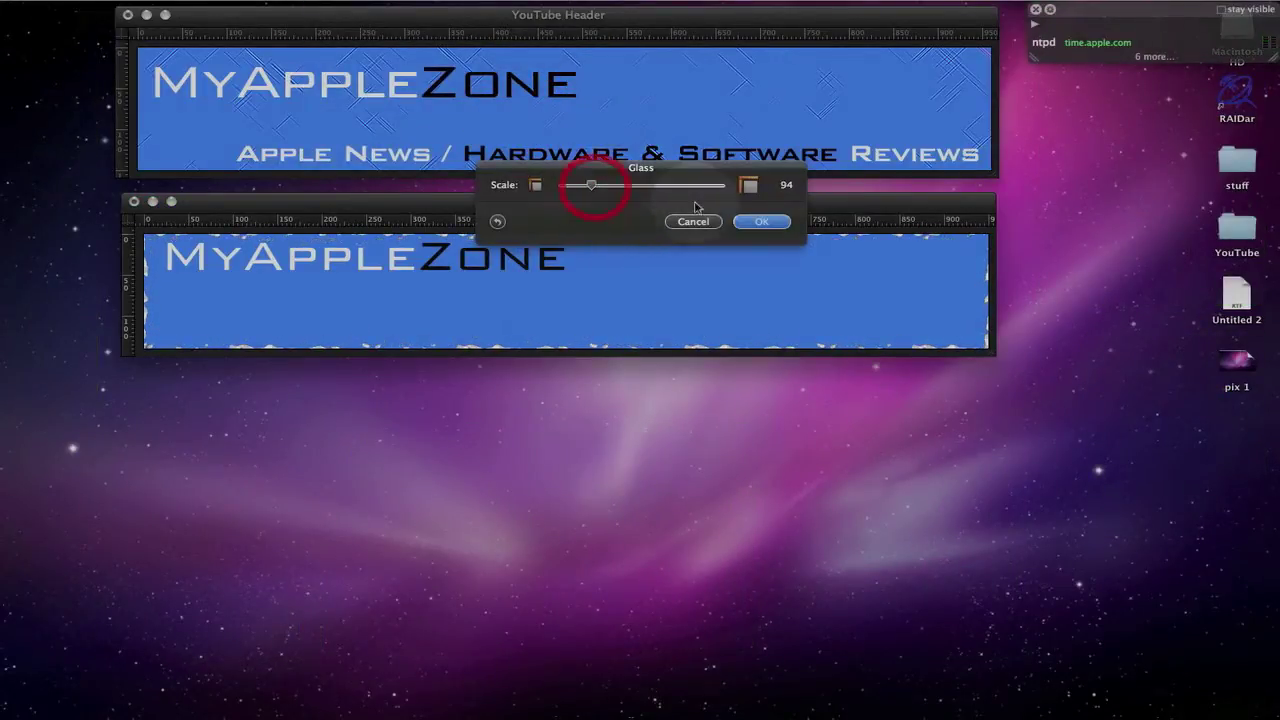
pyautogui.click(694, 222)
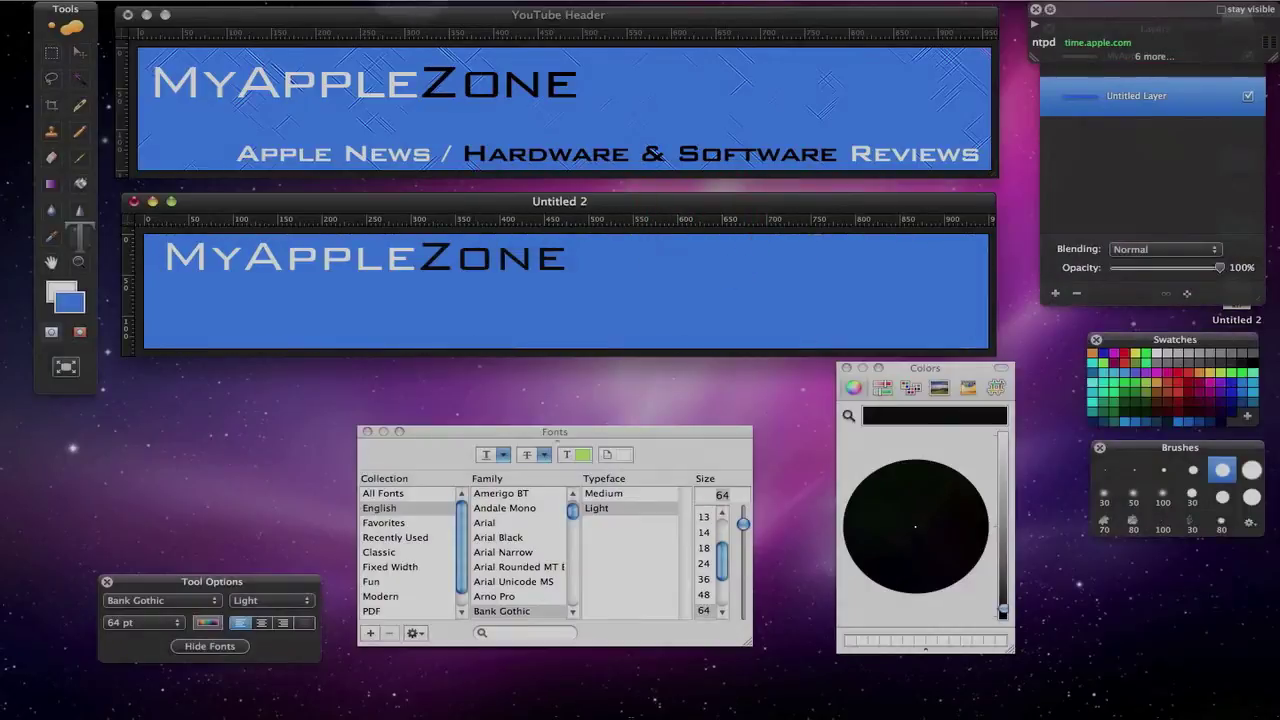
pyautogui.click(415, 1)
pyautogui.moveTo(362, 3)
pyautogui.click(442, 4)
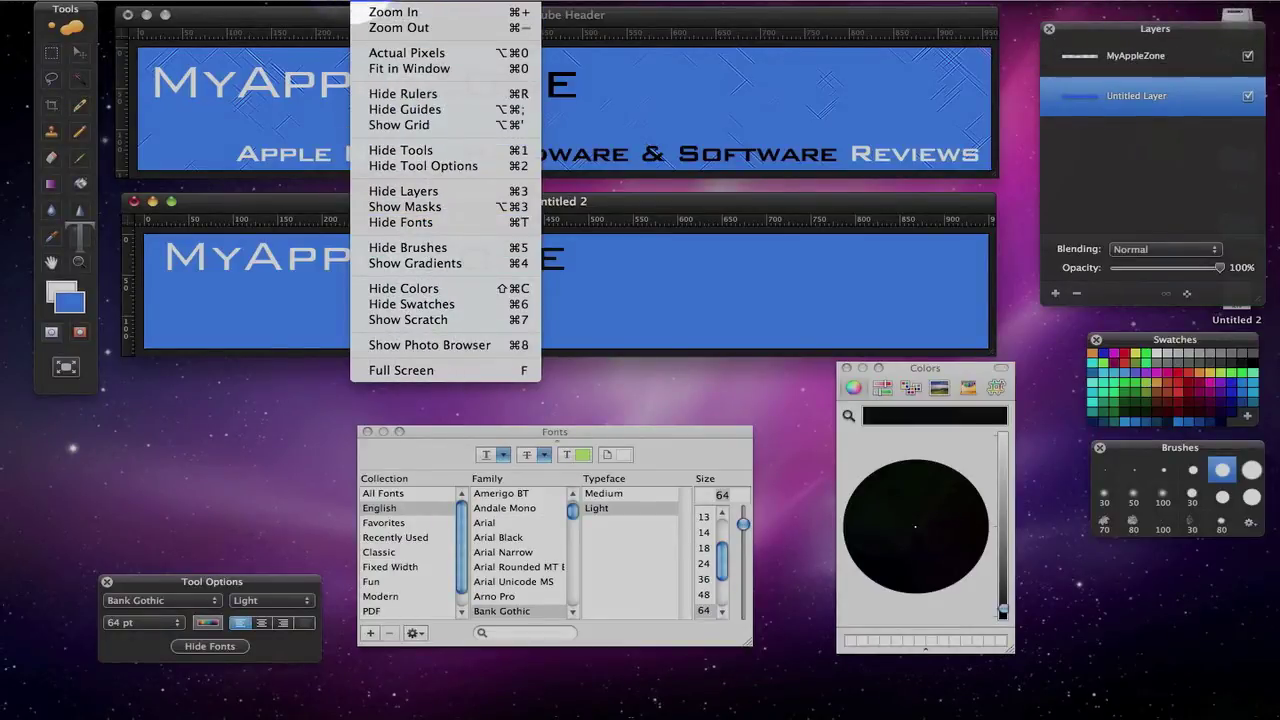
pyautogui.moveTo(290, 3)
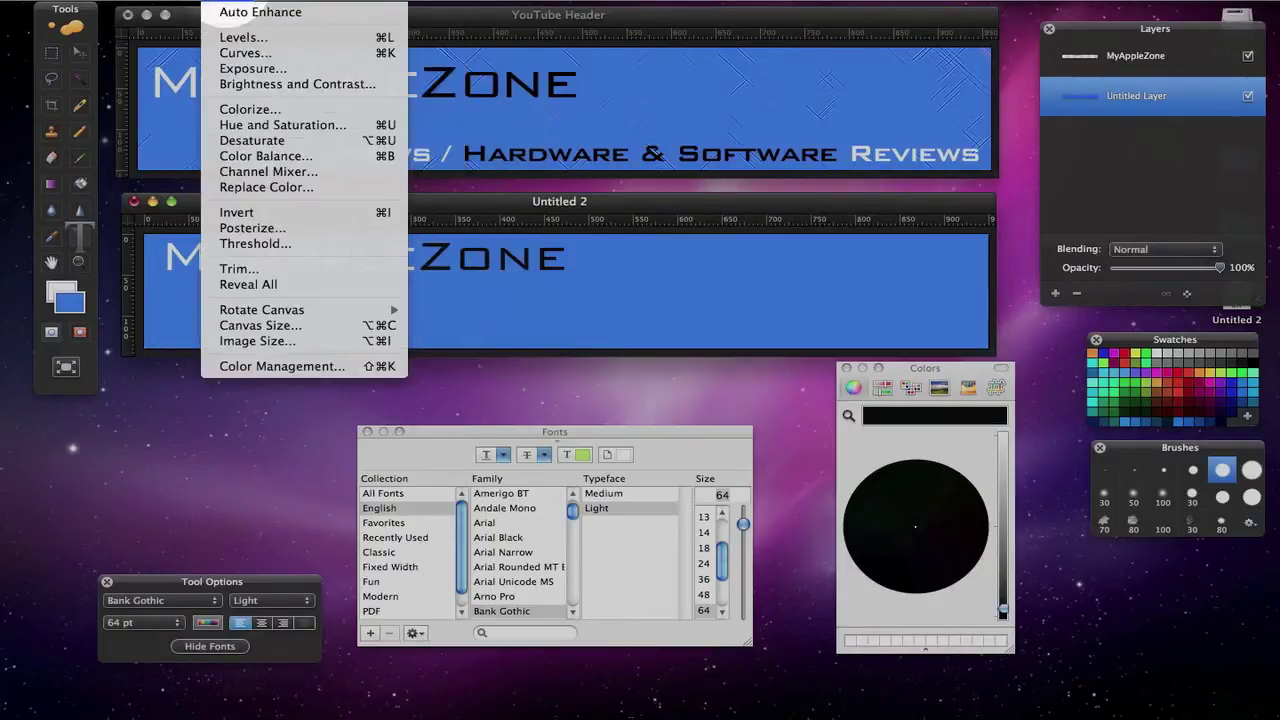
pyautogui.click(205, 5)
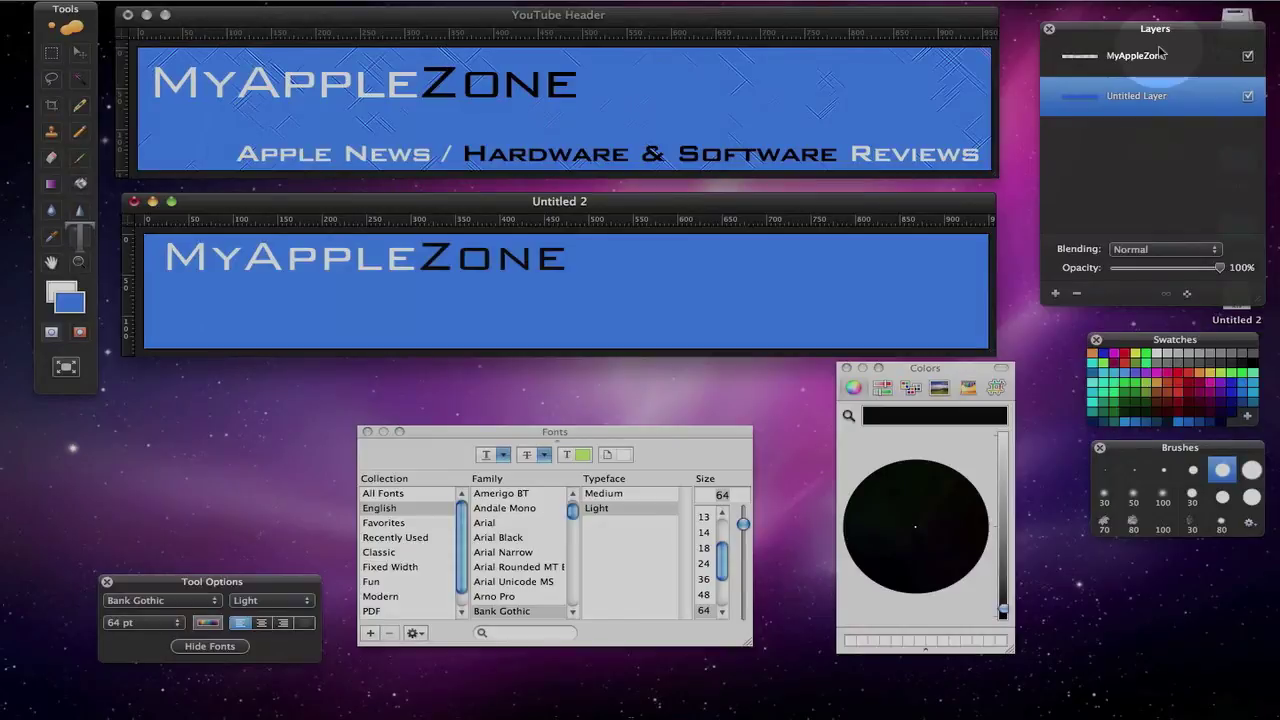
pyautogui.moveTo(1160, 52); pyautogui.dragTo(1158, 154)
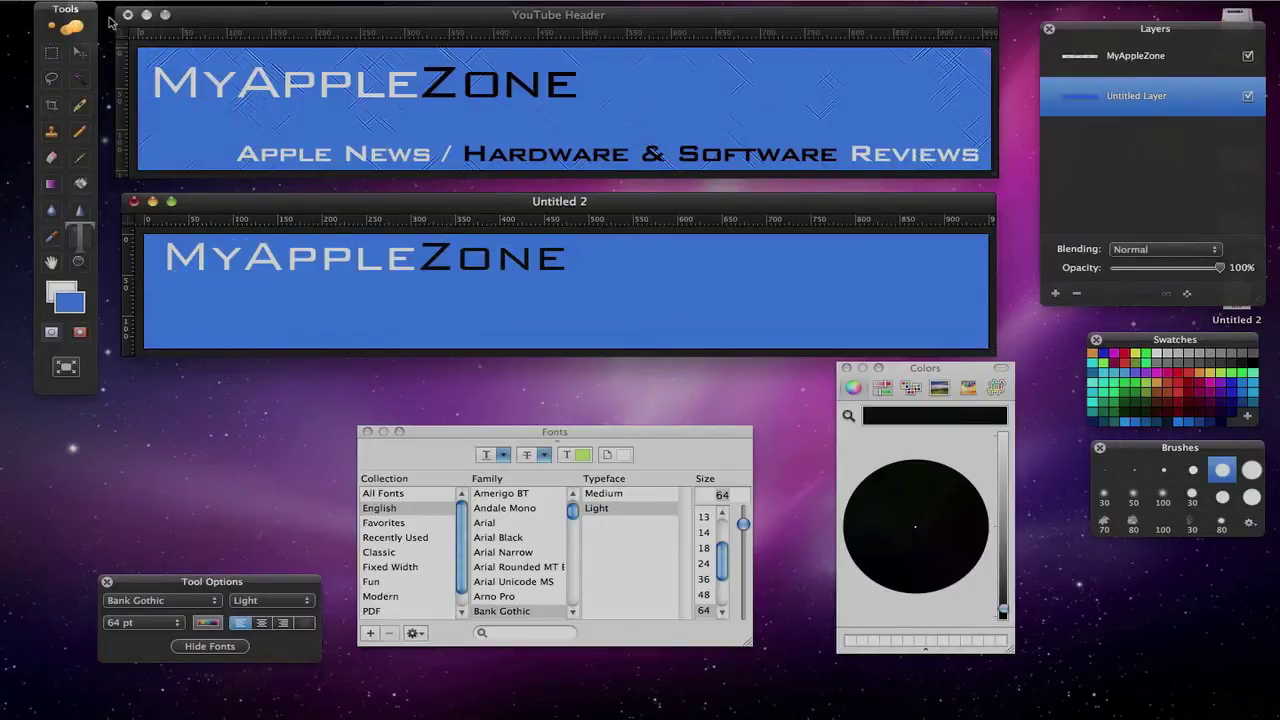
pyautogui.moveTo(89, 12); pyautogui.dragTo(64, 13)
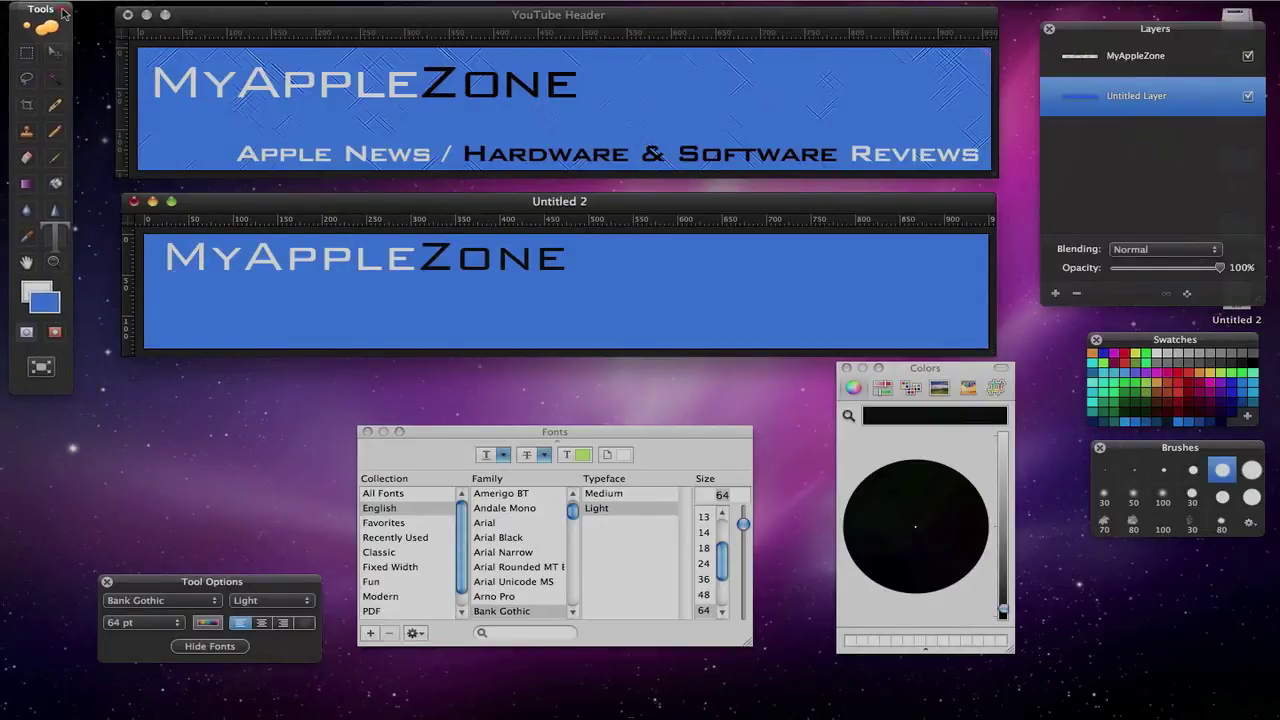
pyautogui.click(397, 230)
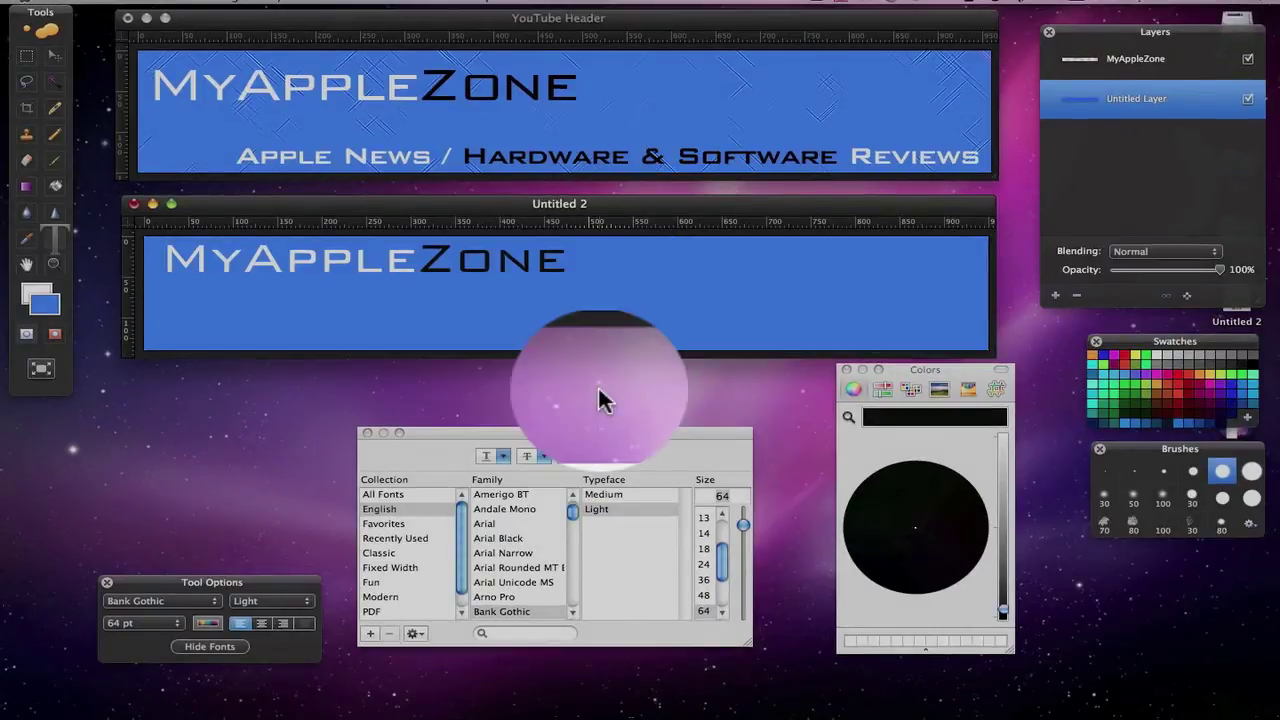
# - View the Pixelmator listing in the App Store, then return to Pixelmator
pyautogui.moveTo(5, 190)
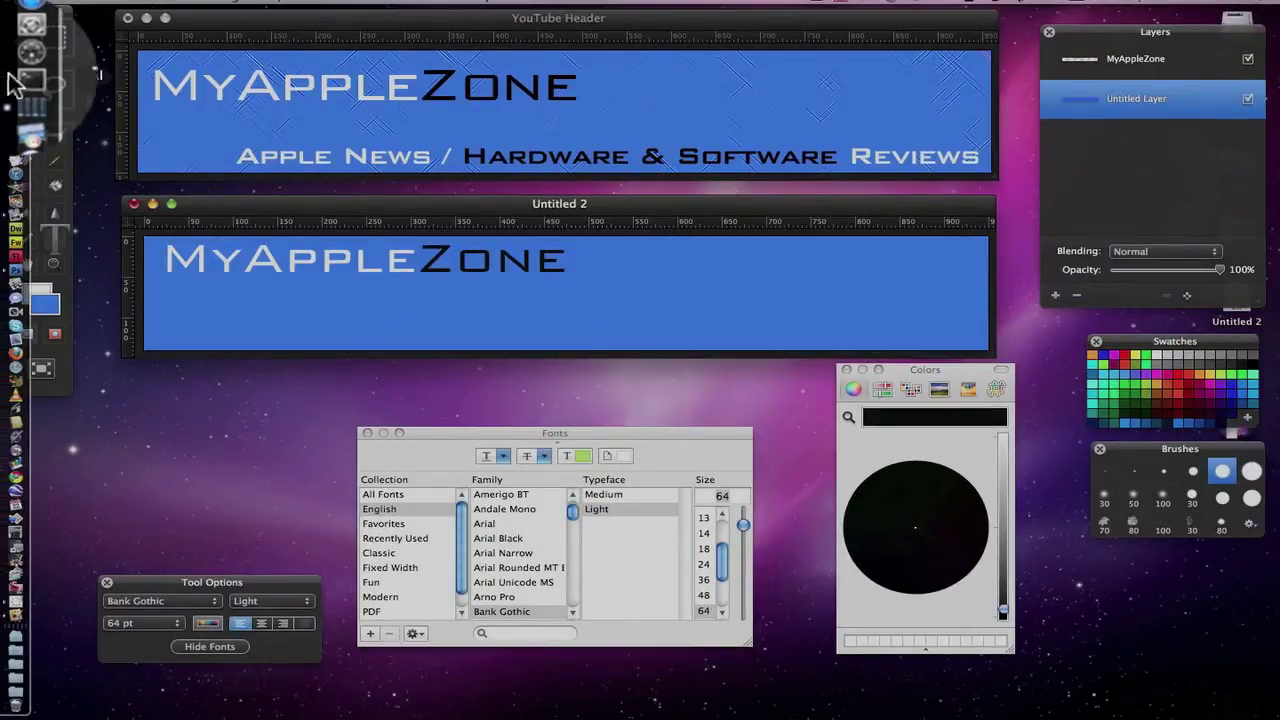
pyautogui.click(40, 75)
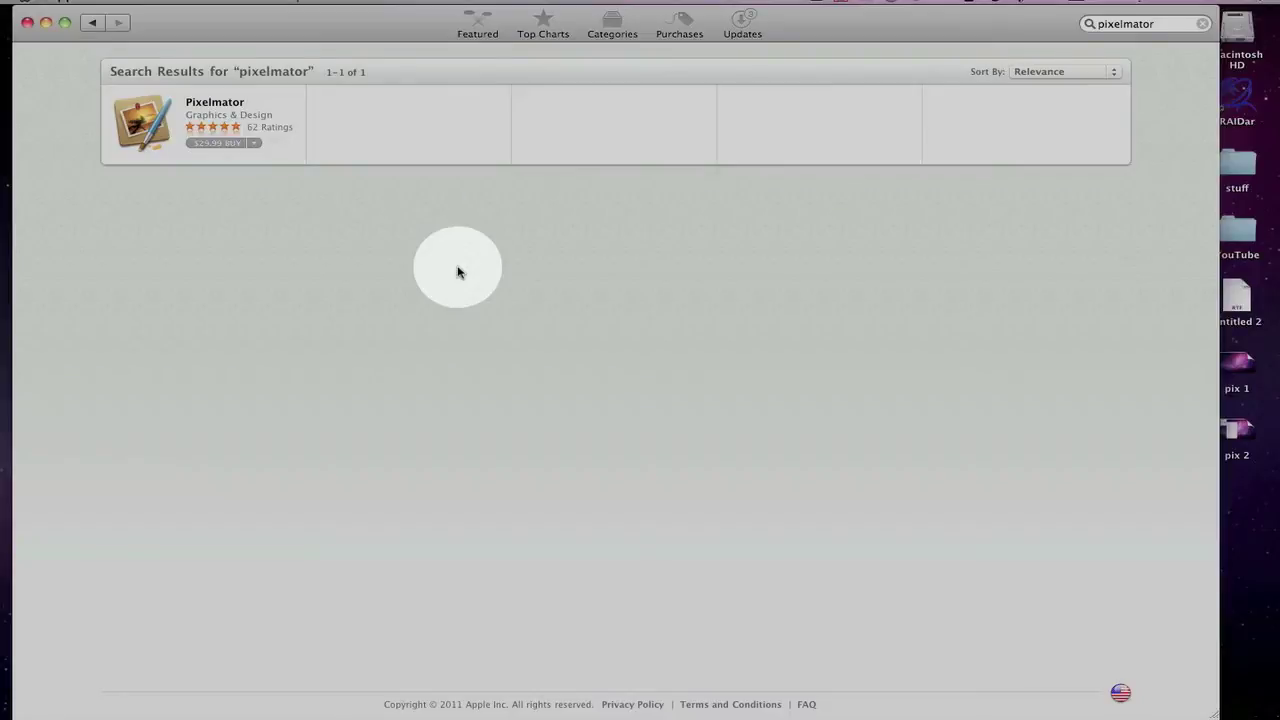
pyautogui.moveTo(6, 598)
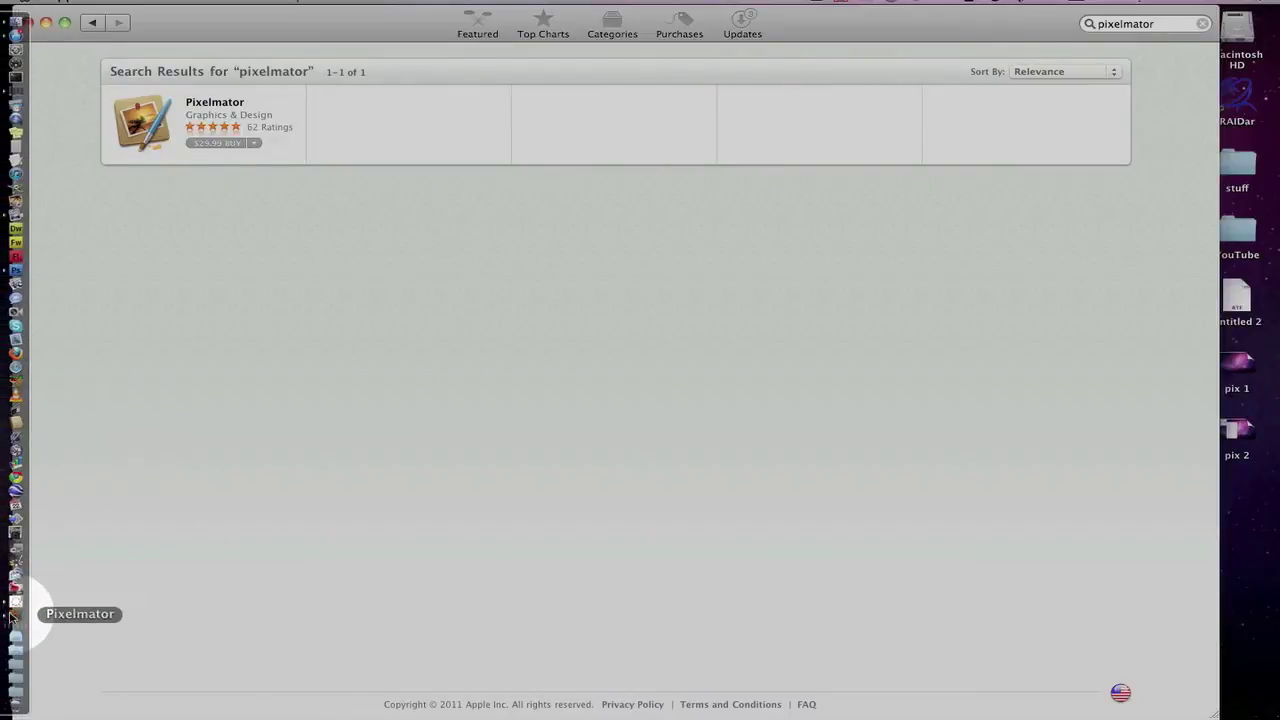
pyautogui.click(14, 614)
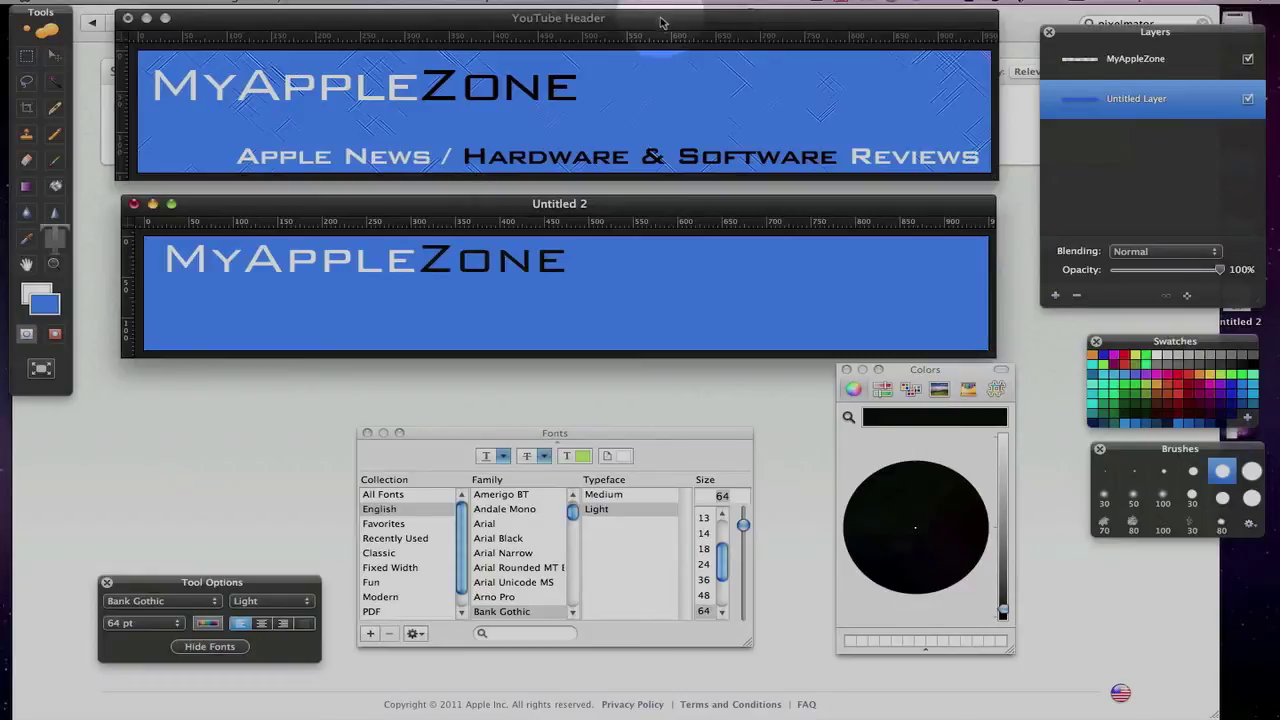
pyautogui.click(658, 70)
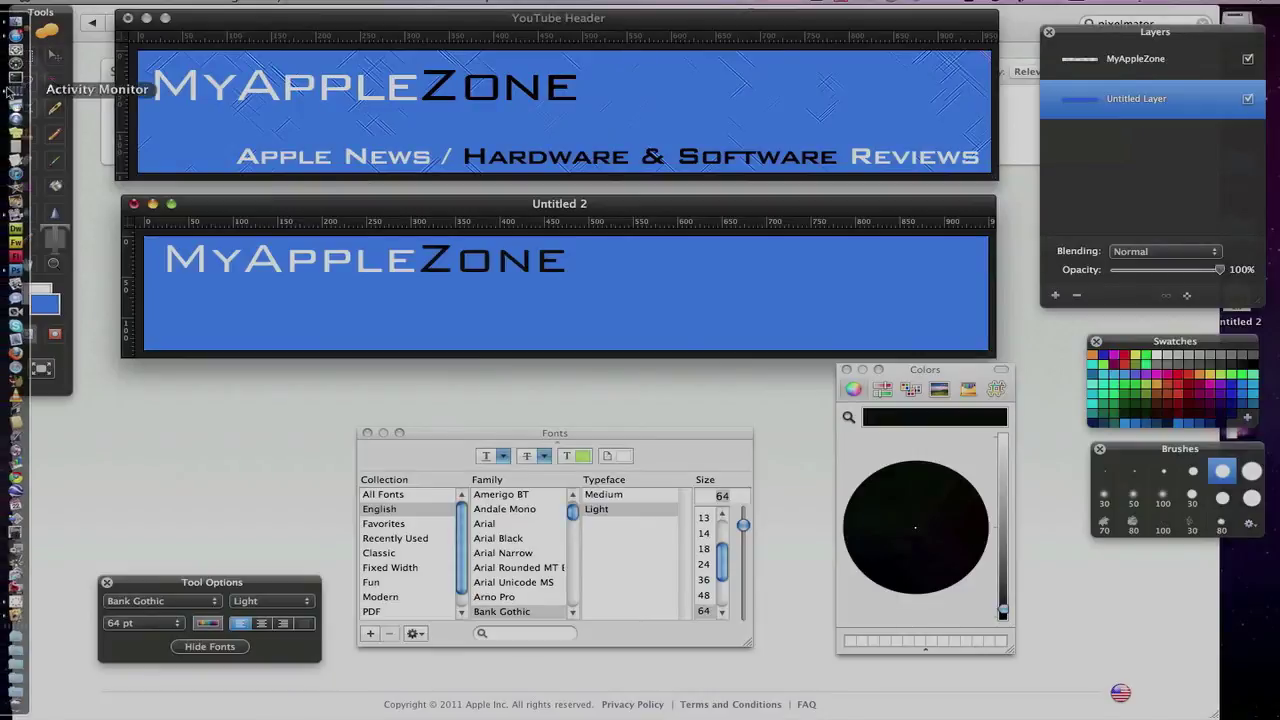
pyautogui.click(10, 86)
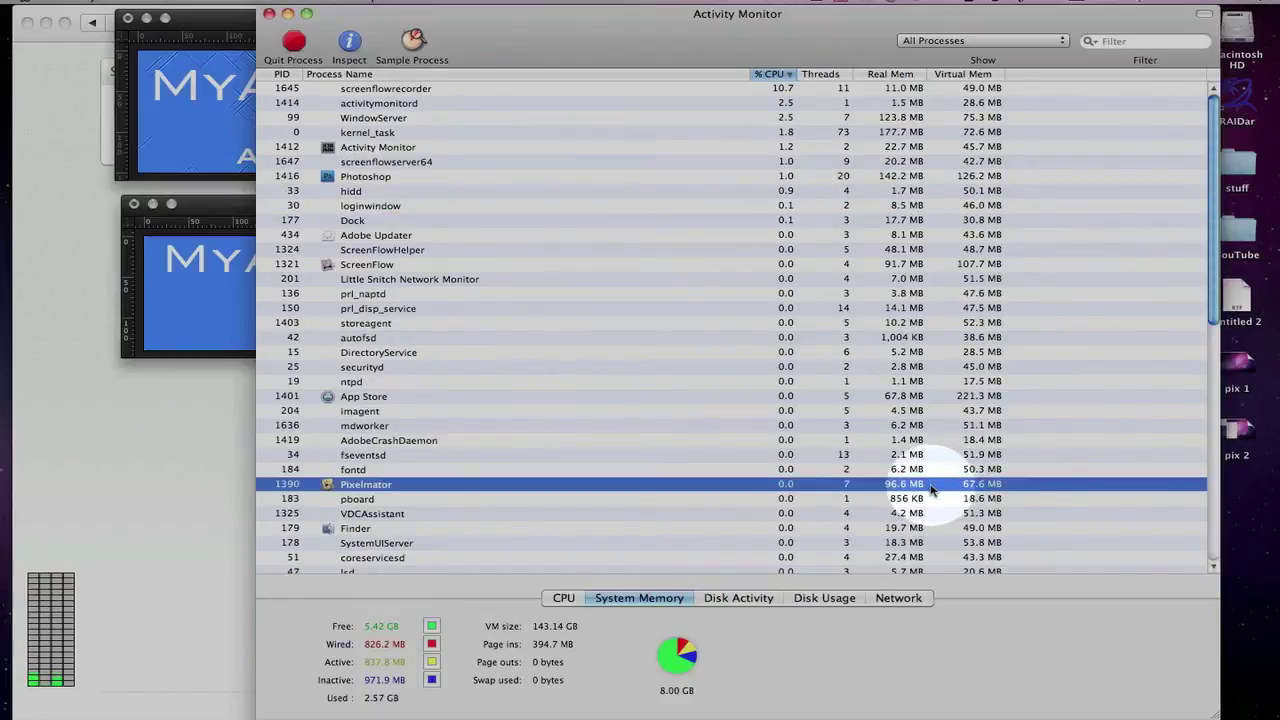
# - Select the Photoshop process in Activity Monitor to compare its 142.2 MB memory use
pyautogui.click(477, 176)
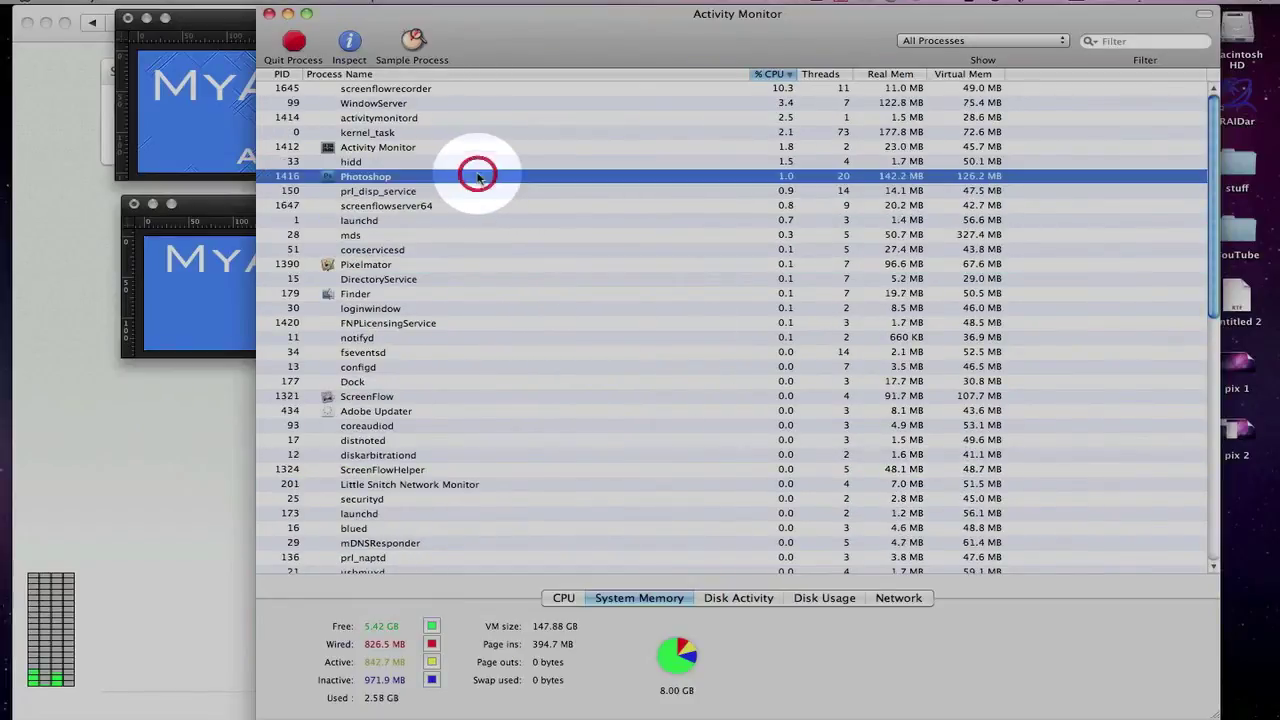